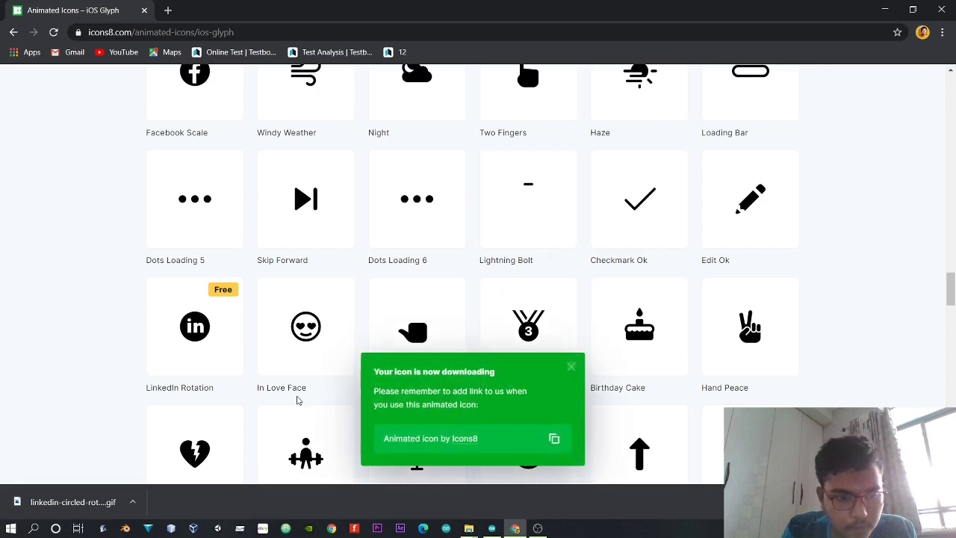
# - Dismiss the icon download notice on the animated icons page
pyautogui.click(281, 503)
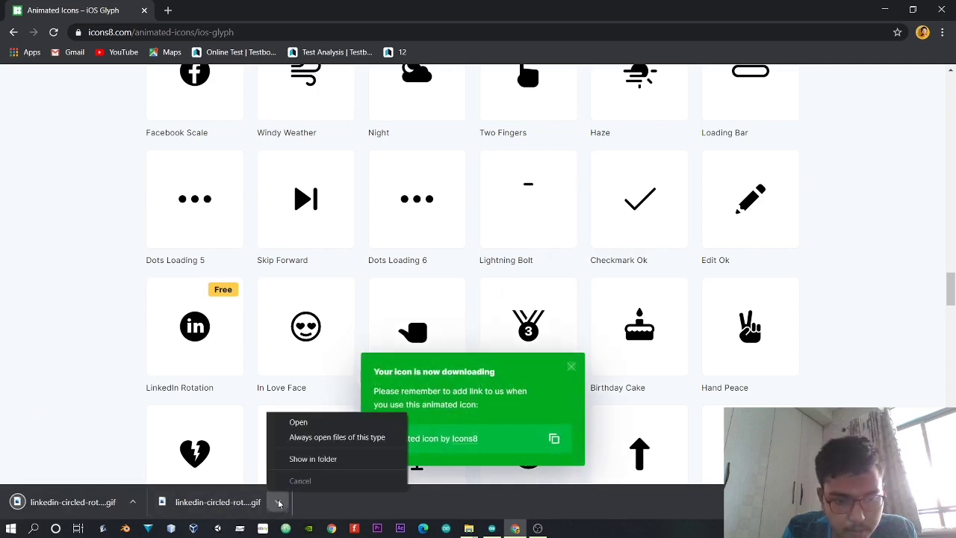
pyautogui.click(487, 494)
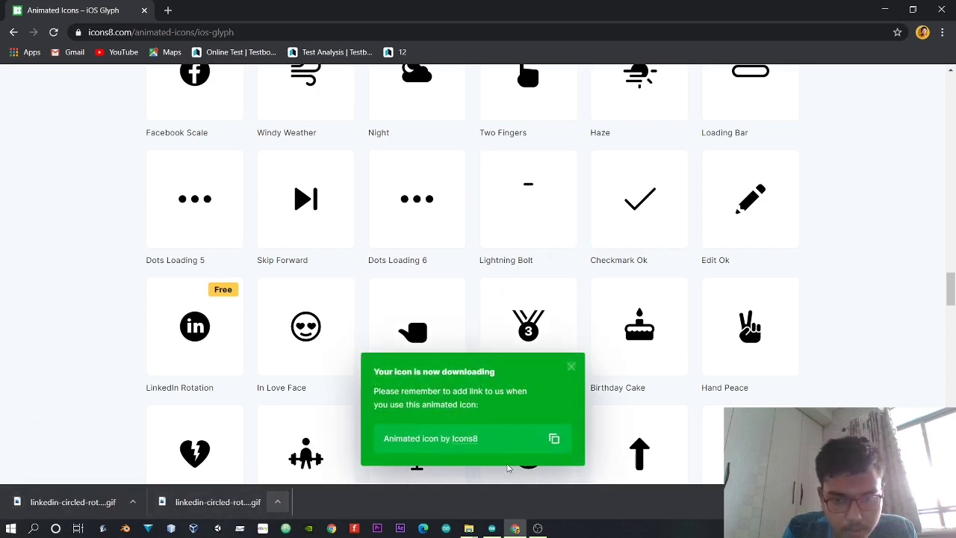
pyautogui.click(569, 368)
# - Search the web for "gif to frames" in a new browser tab and open Ezgif's Split GIF image in frames page
pyautogui.click(169, 11)
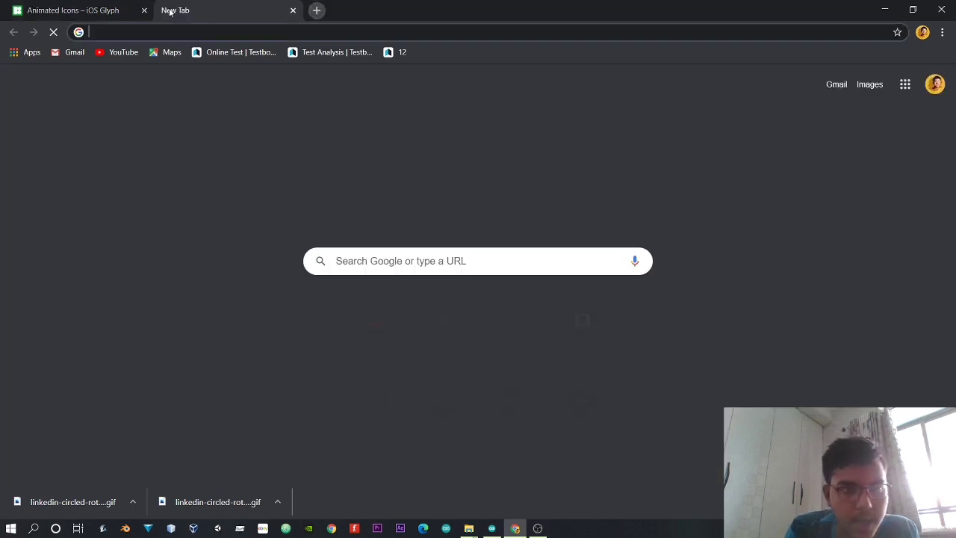
pyautogui.write('gif')
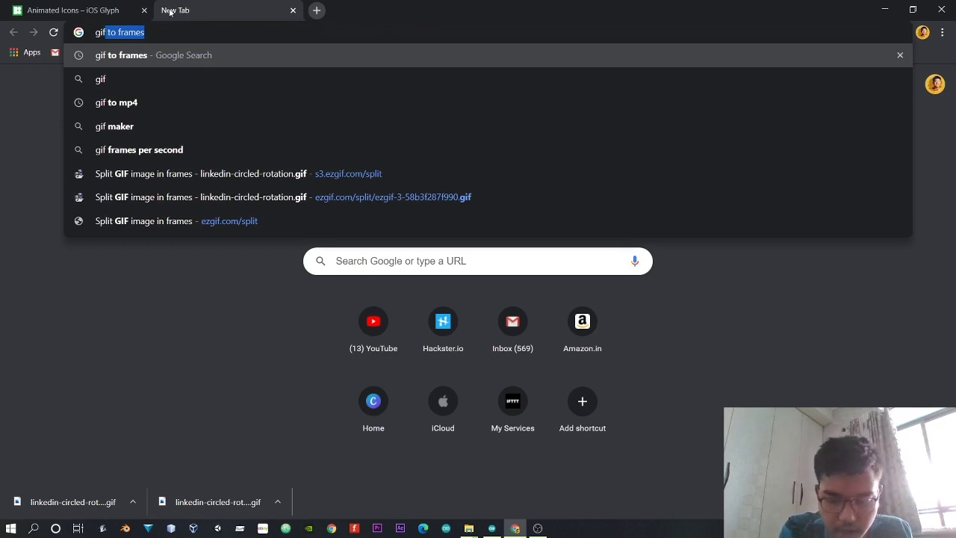
pyautogui.press('Return')
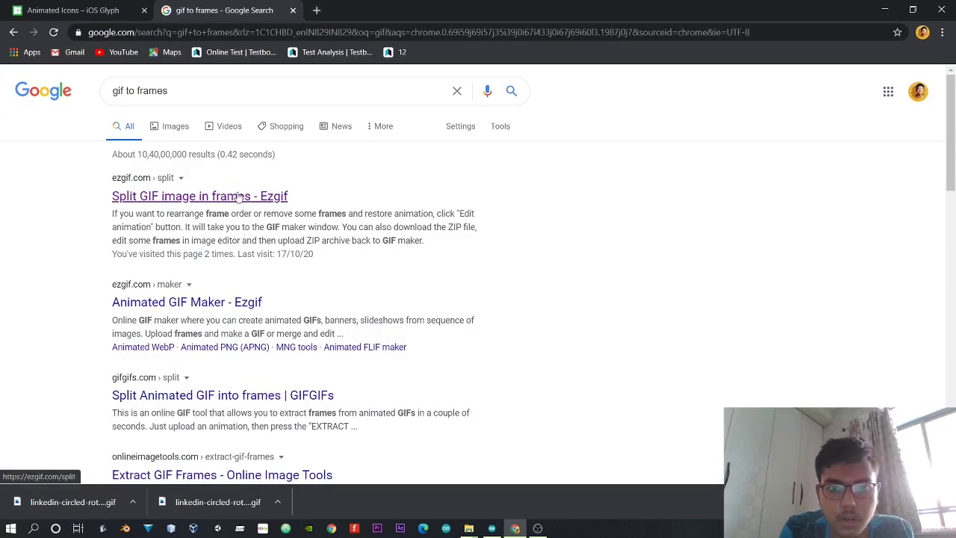
pyautogui.click(239, 196)
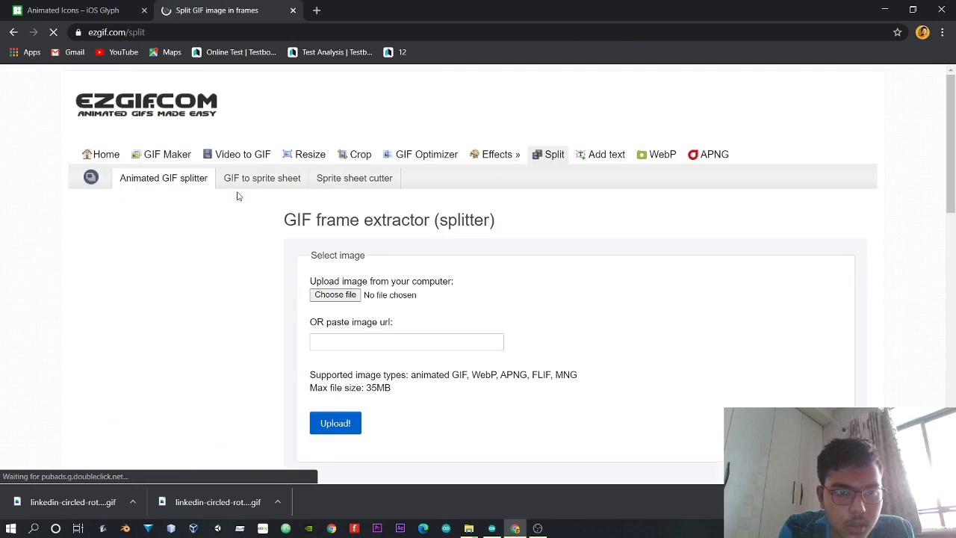
# - Upload linkedin-circled-rotation (2).gif from Downloads to the GIF frame extractor and split it into frames
pyautogui.click(352, 294)
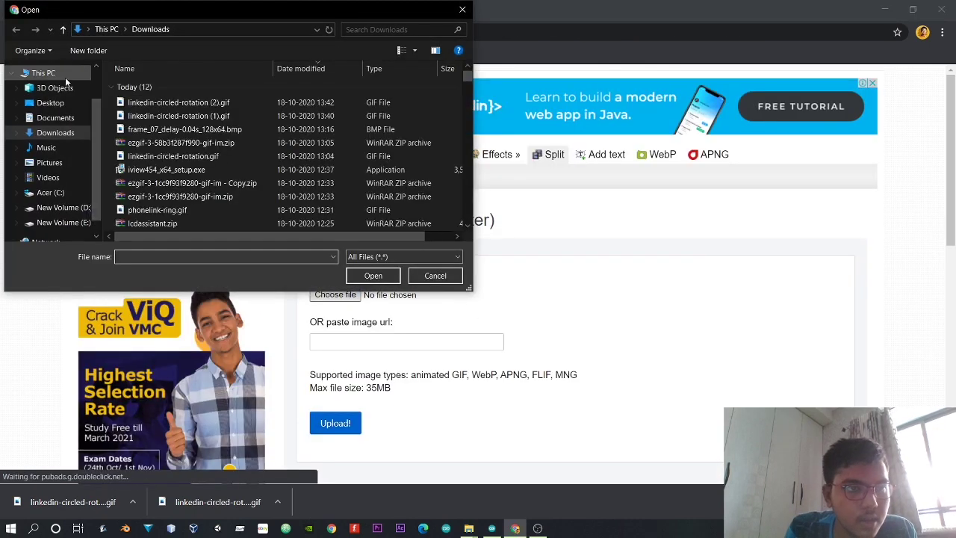
pyautogui.click(157, 103)
pyautogui.click(373, 275)
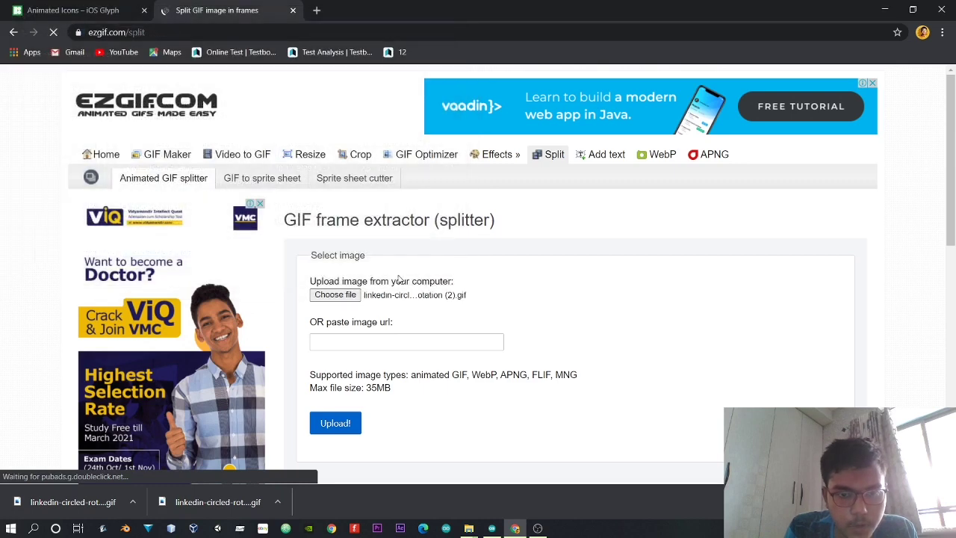
pyautogui.scroll(-2, 388, 321)
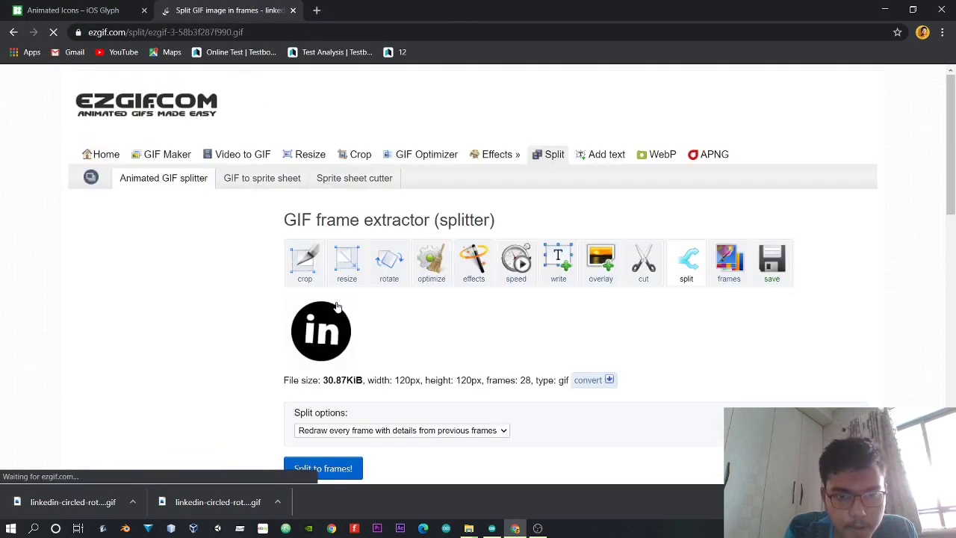
pyautogui.scroll(-4, 337, 314)
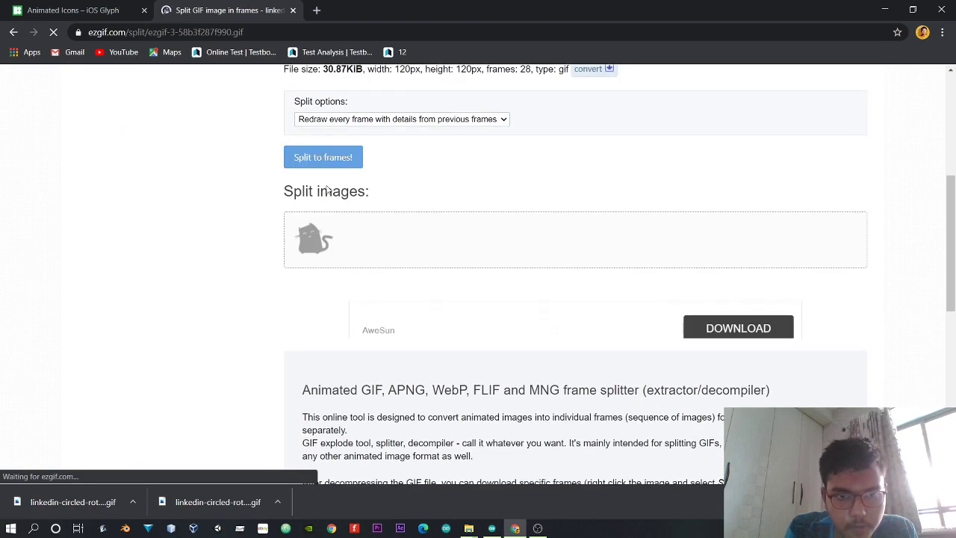
pyautogui.scroll(-4, 487, 181)
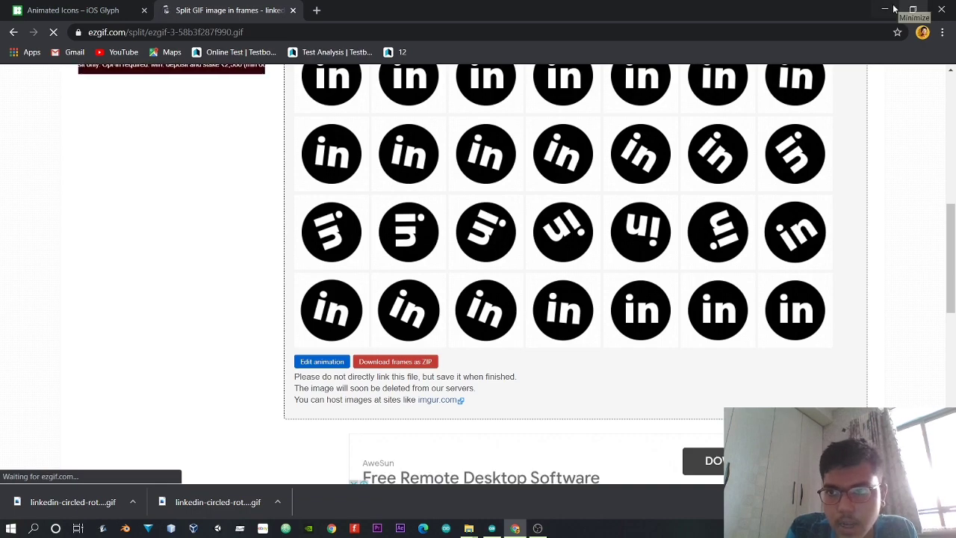
# - Switch to File Explorer and locate the ezgif-3-58b3f287f990-gif-im.zip archive in the Downloads folder
pyautogui.press('super+d')
pyautogui.doubleClick(22, 24)
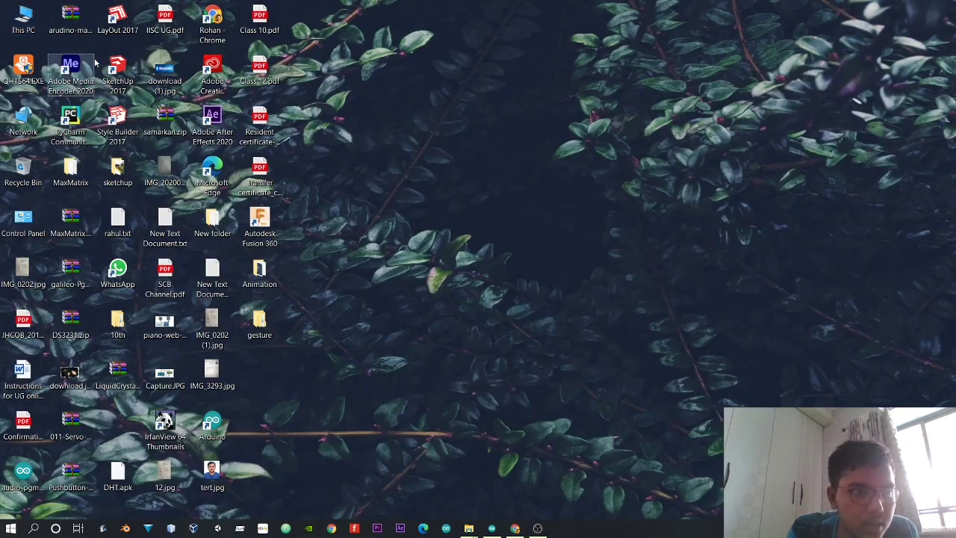
pyautogui.click(65, 168)
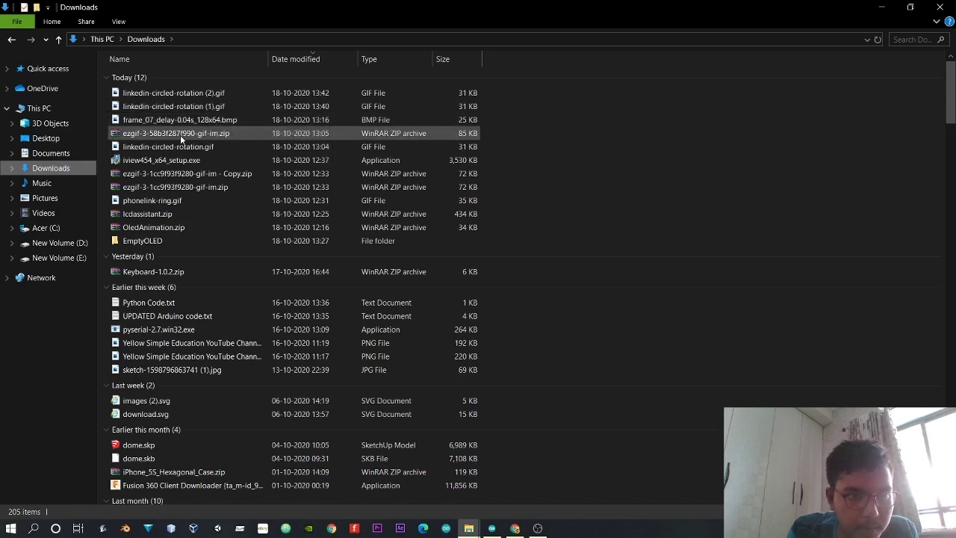
pyautogui.click(216, 133)
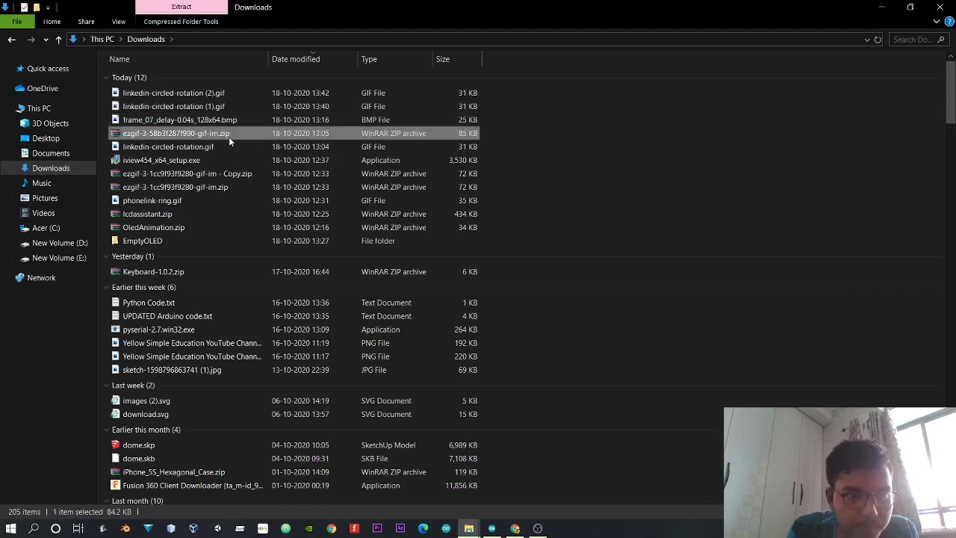
pyautogui.click(883, 7)
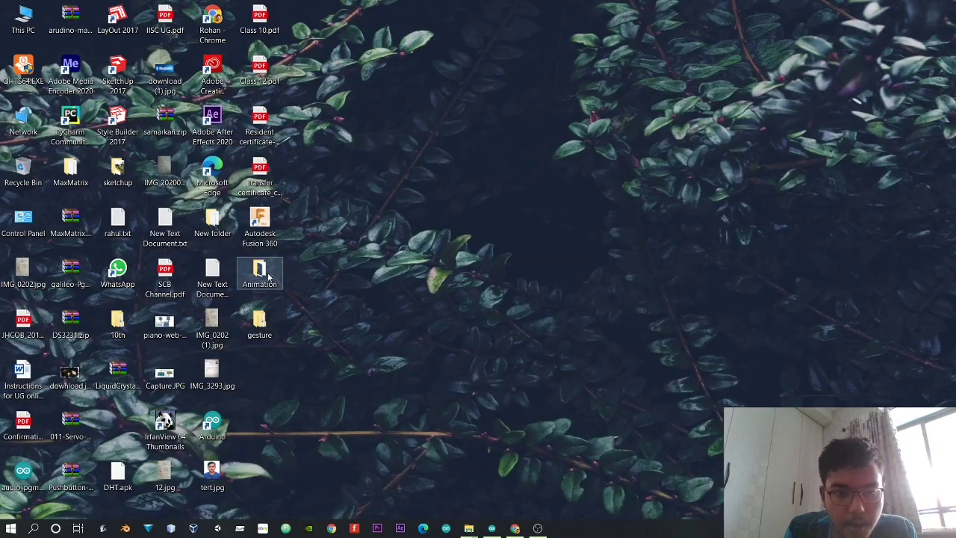
# - Move the Animation folder to an empty area of the desktop and inspect the frame files in its images subfolder
pyautogui.moveTo(269, 276); pyautogui.dragTo(364, 123)
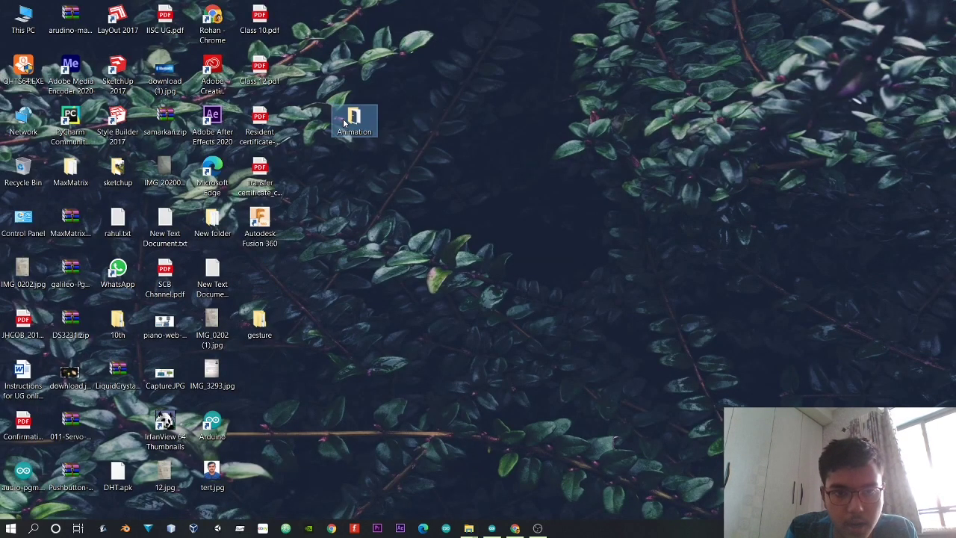
pyautogui.click(395, 153)
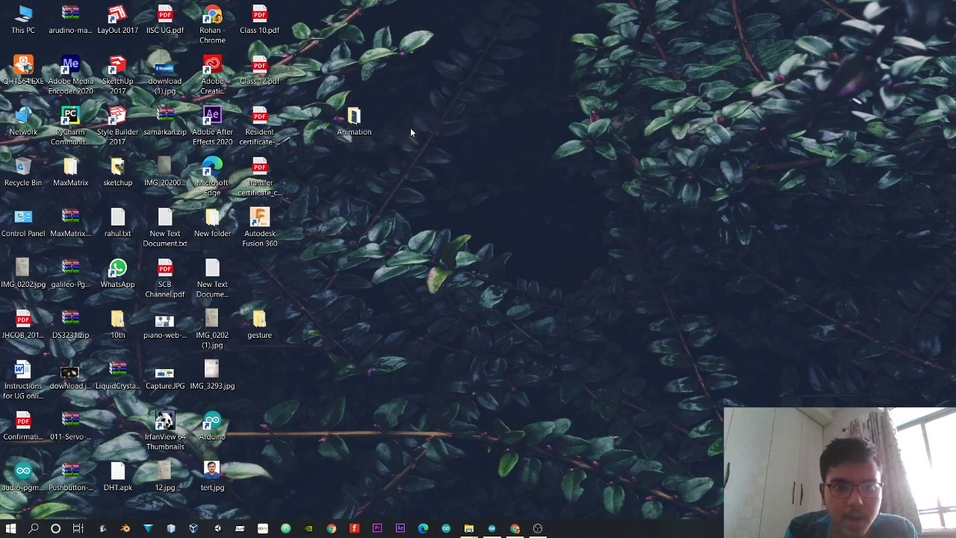
pyautogui.doubleClick(355, 119)
pyautogui.click(151, 102)
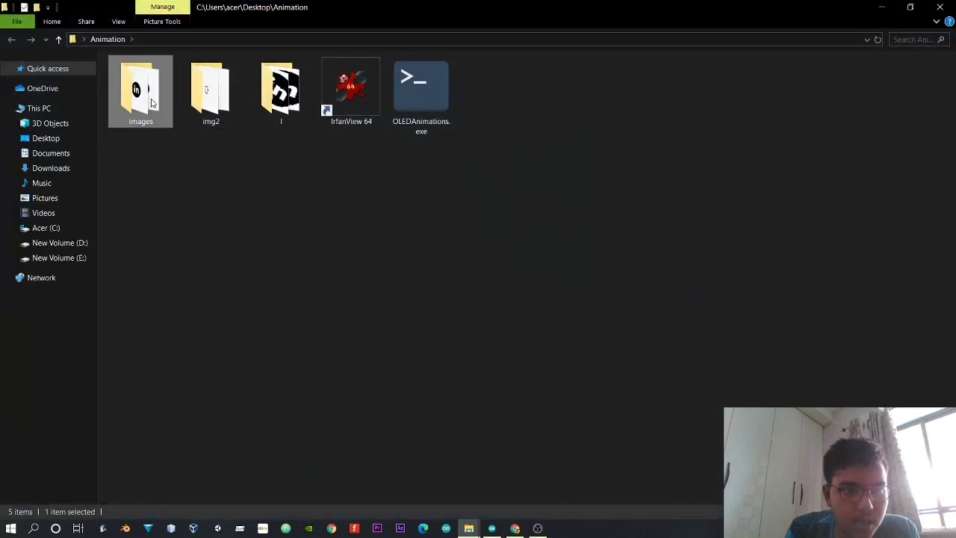
pyautogui.doubleClick(152, 103)
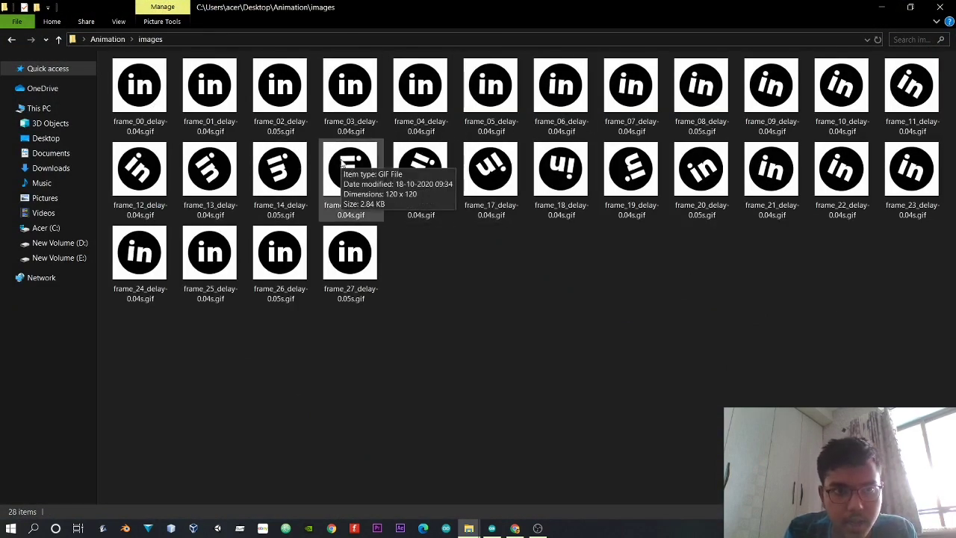
pyautogui.click(11, 39)
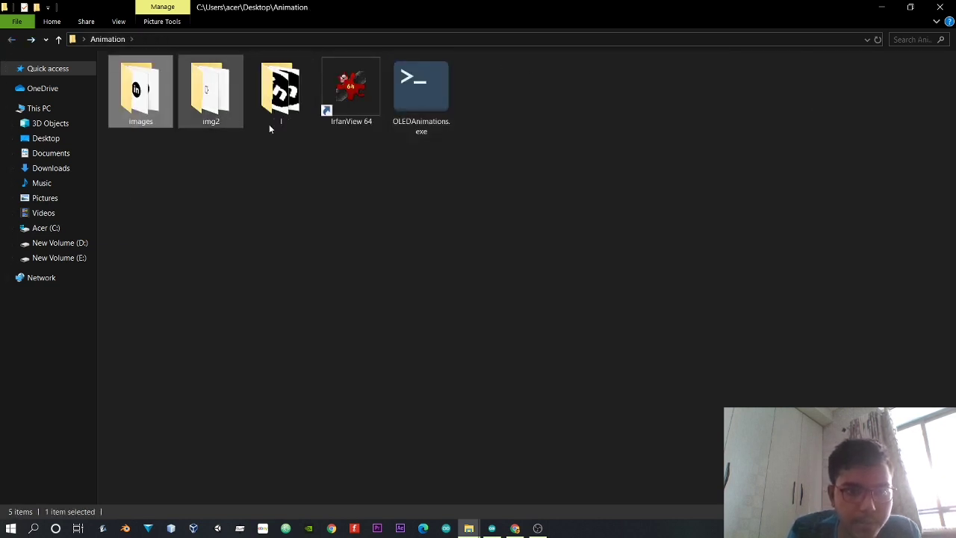
pyautogui.click(389, 215)
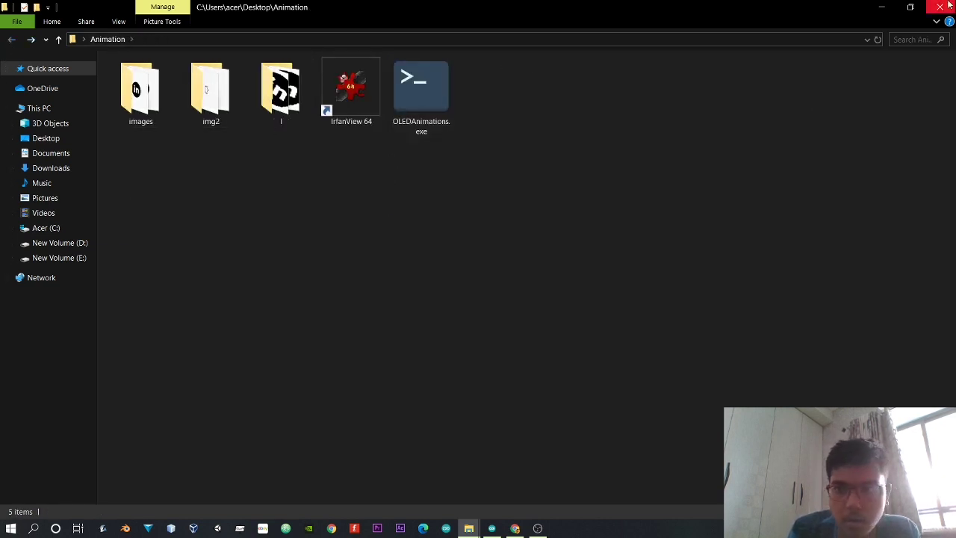
pyautogui.click(882, 6)
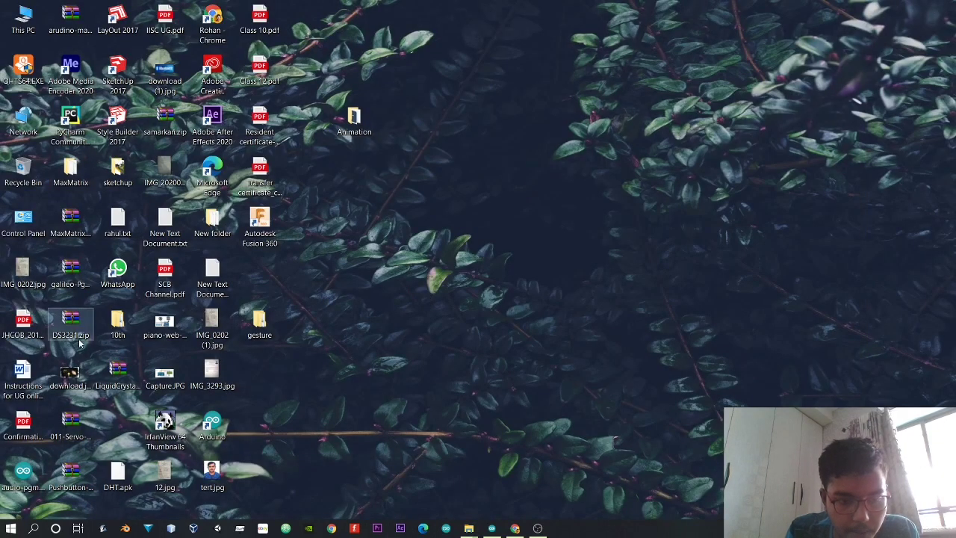
# - Launch IrfanView 64 from the Animation folder on the desktop and bring up its batch conversion
pyautogui.doubleClick(366, 119)
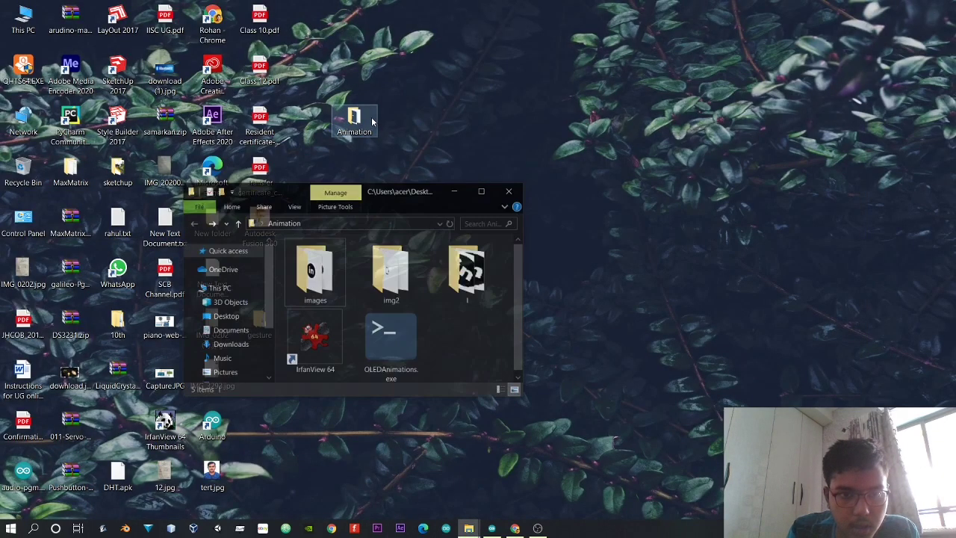
pyautogui.click(494, 169)
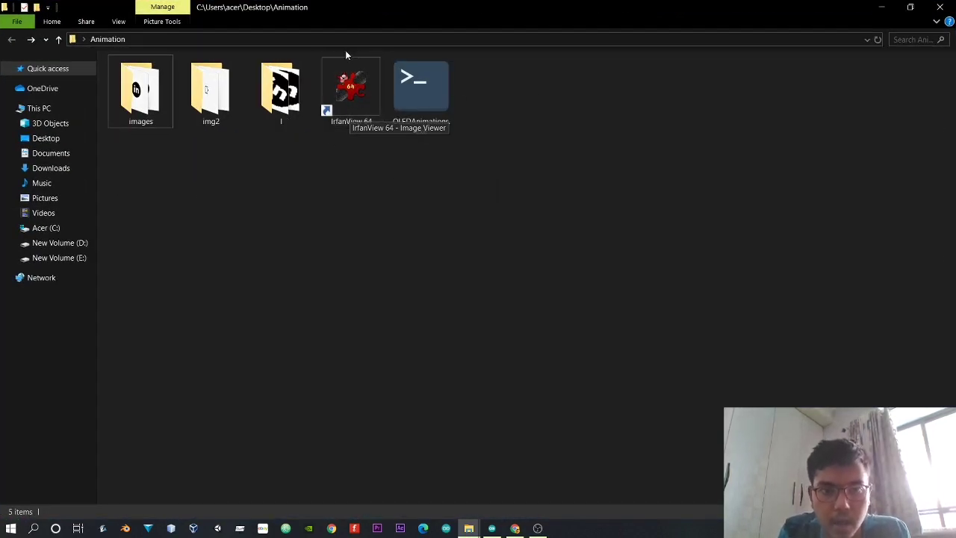
pyautogui.doubleClick(342, 87)
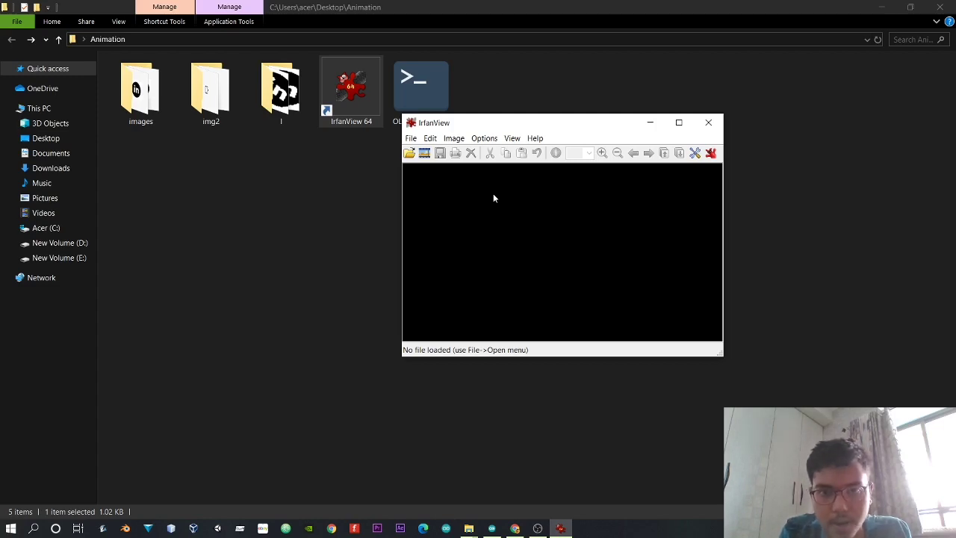
pyautogui.press('b')
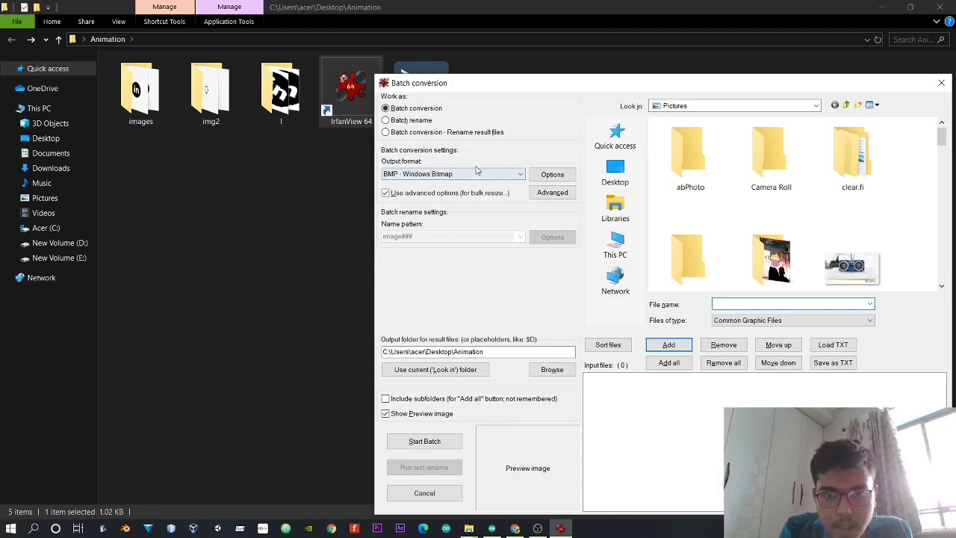
# - Choose BMP - Windows Bitmap as output format and accept the advanced options with a 128 × 64 pixel resize and 2 colors (black/white)
pyautogui.click(476, 172)
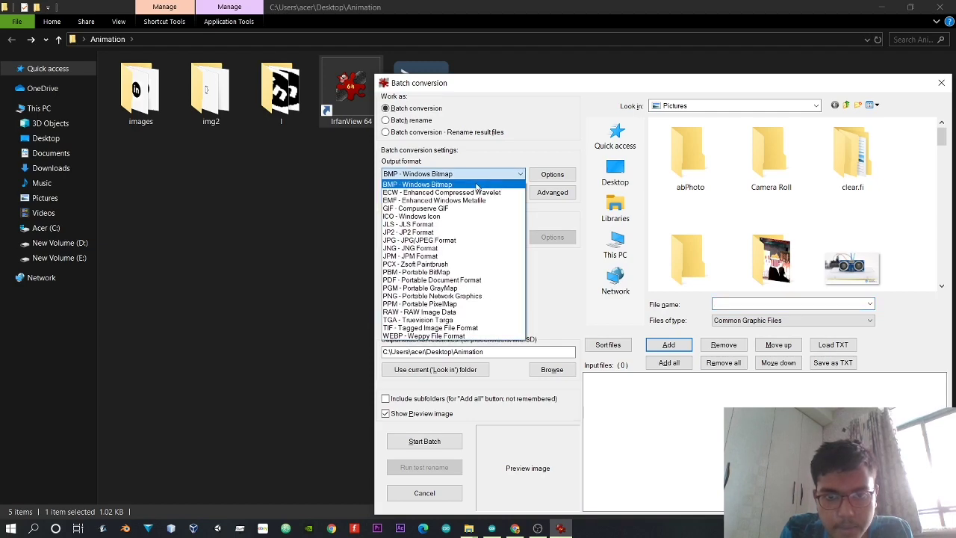
pyautogui.click(475, 185)
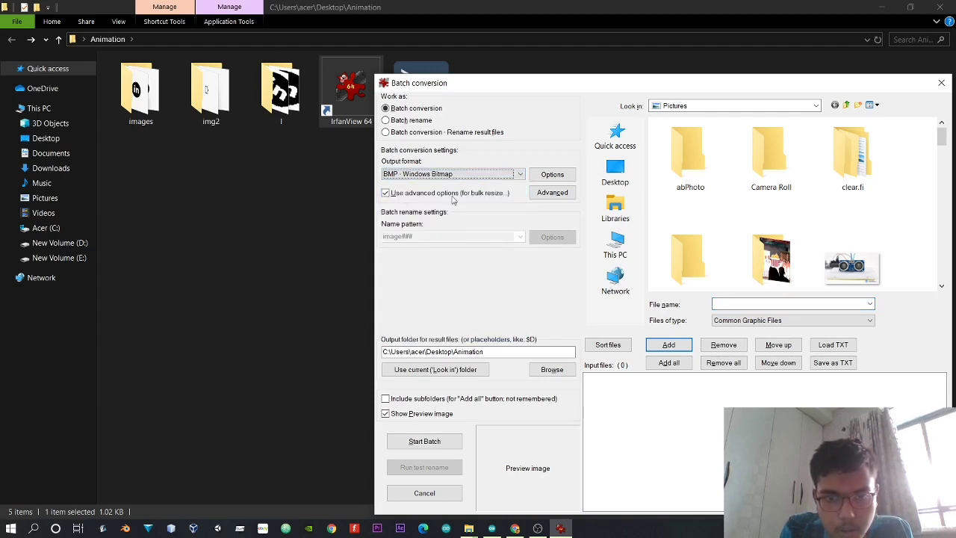
pyautogui.click(553, 192)
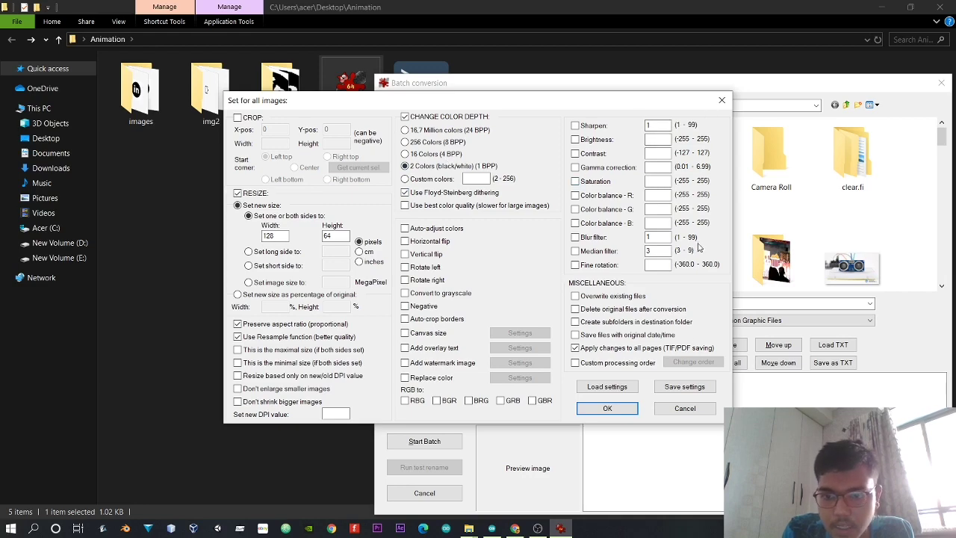
pyautogui.click(617, 415)
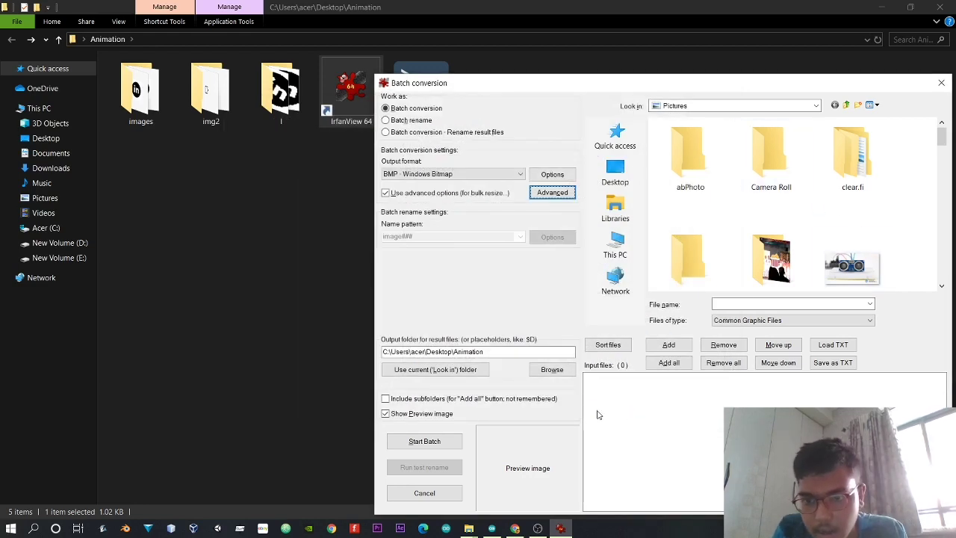
# - Browse the batch conversion's source location to the Animation folder on the desktop
pyautogui.scroll(-2, 824, 189)
pyautogui.click(816, 106)
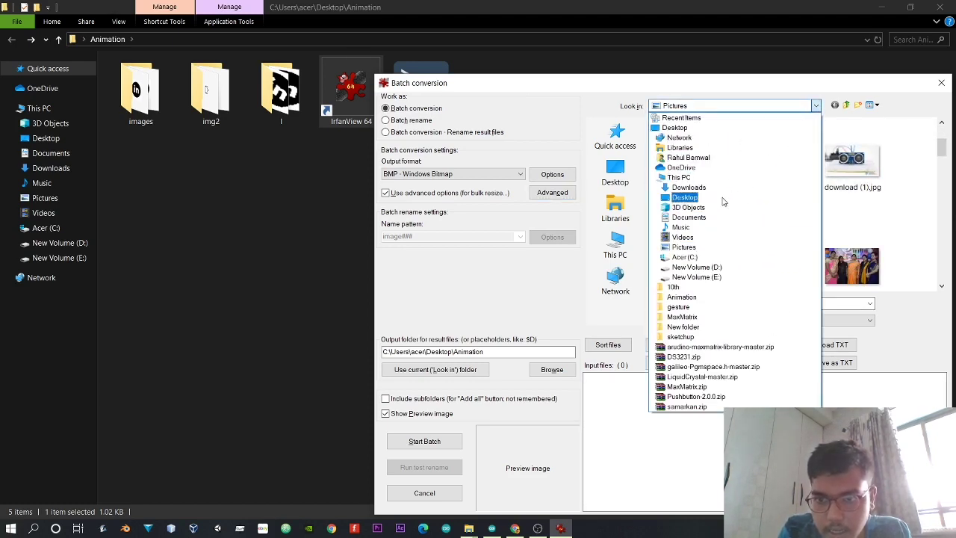
pyautogui.click(721, 199)
pyautogui.scroll(-4, 764, 210)
pyautogui.scroll(-3, 765, 211)
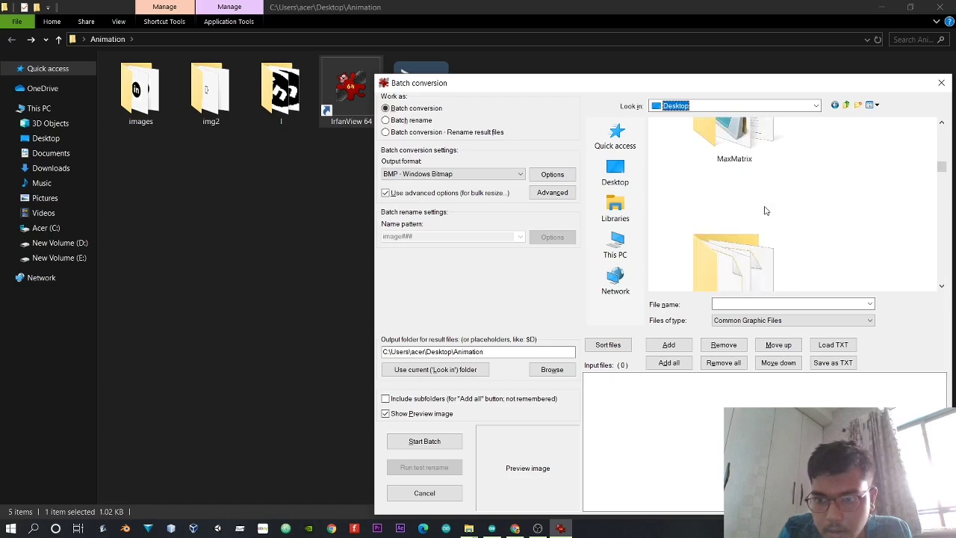
pyautogui.scroll(4, 764, 211)
pyautogui.scroll(1, 747, 210)
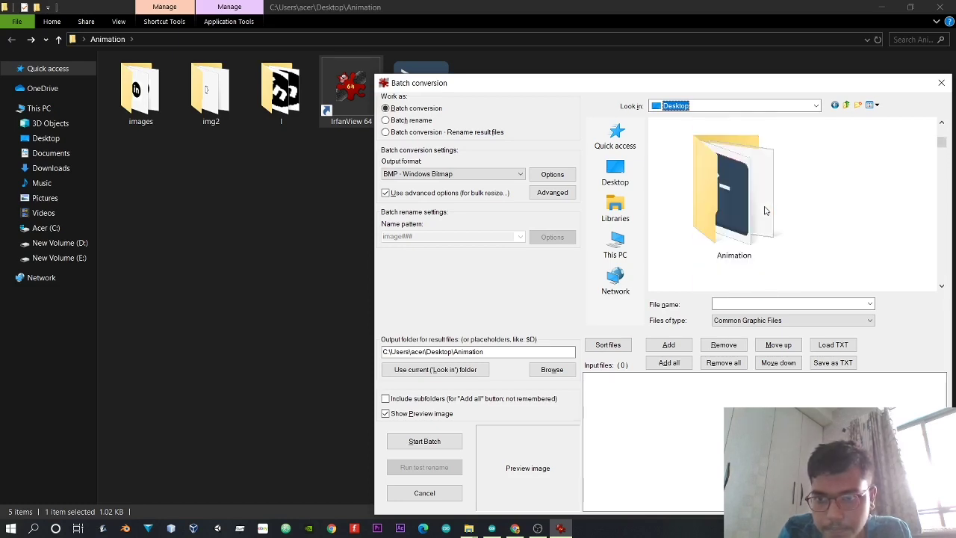
pyautogui.doubleClick(730, 202)
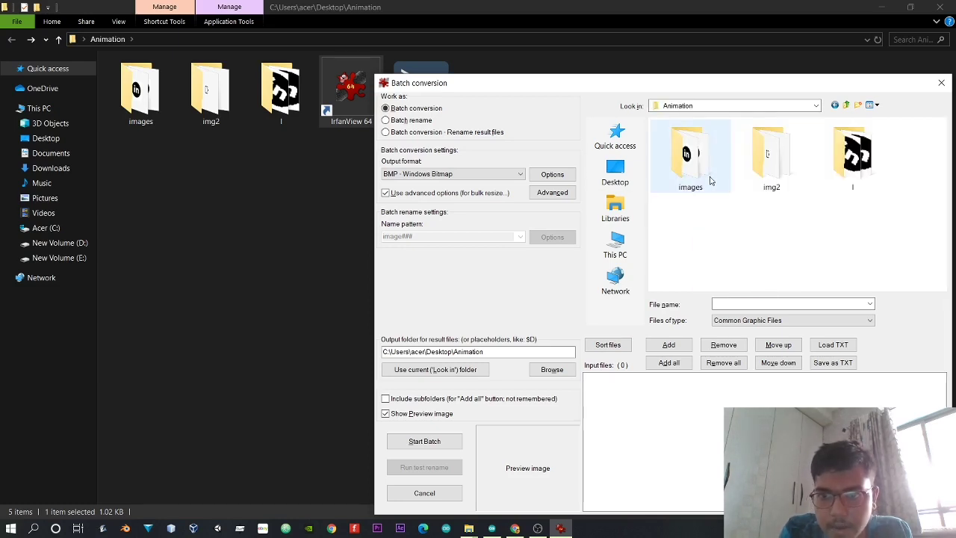
# - Add all frame GIF files from the images subfolder to the batch conversion's input files
pyautogui.click(700, 178)
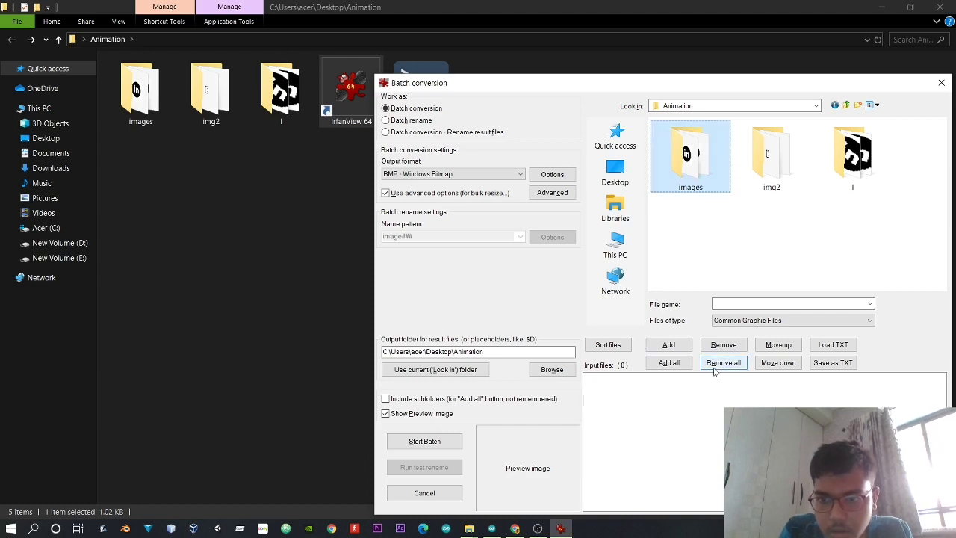
pyautogui.click(678, 363)
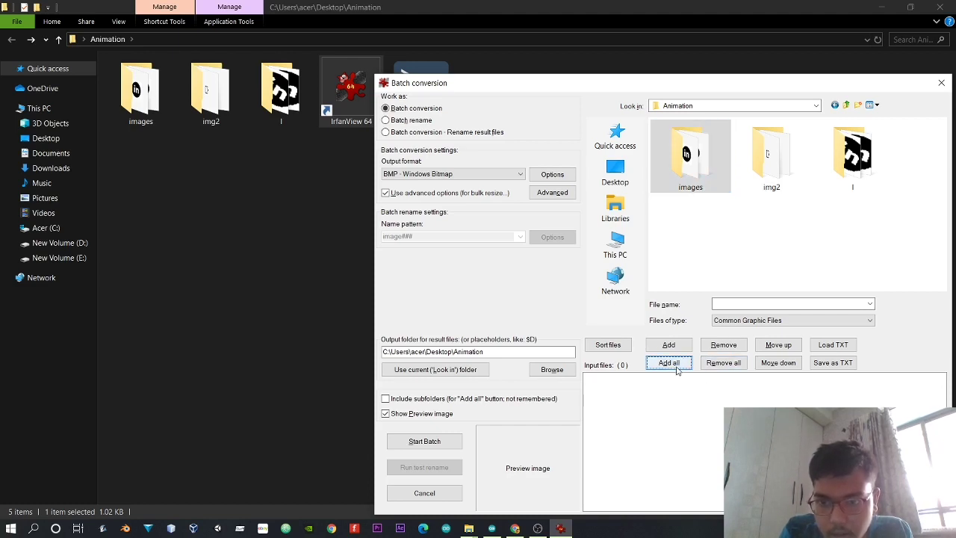
pyautogui.click(712, 152)
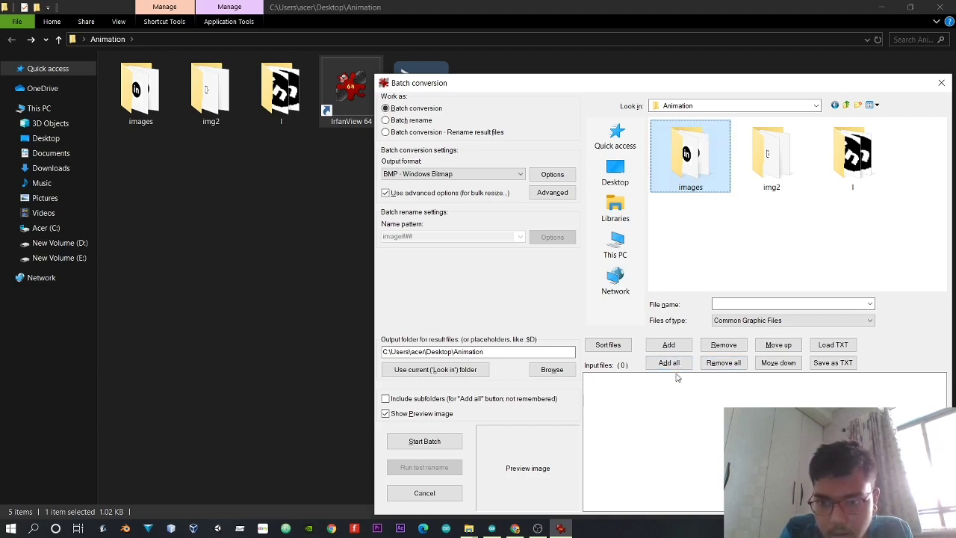
pyautogui.click(668, 363)
pyautogui.doubleClick(690, 154)
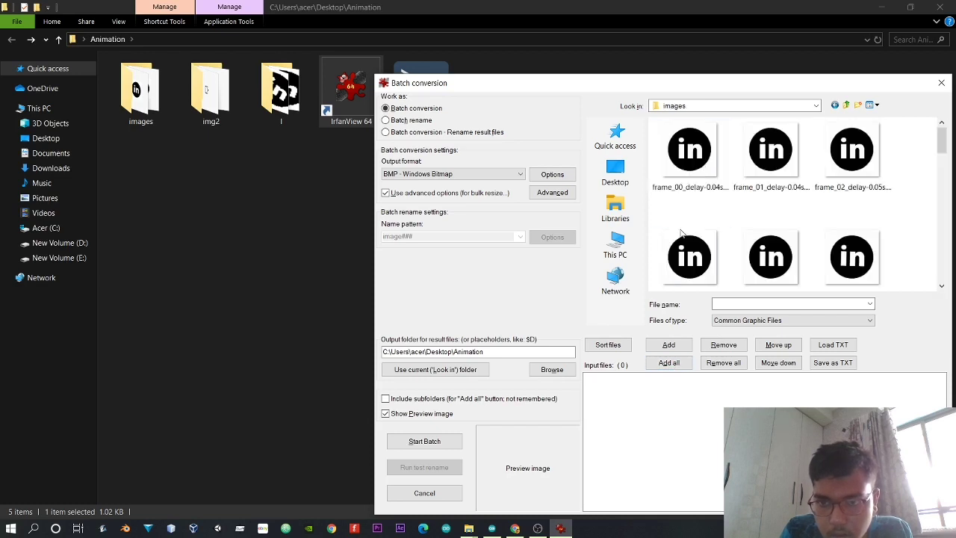
pyautogui.click(668, 363)
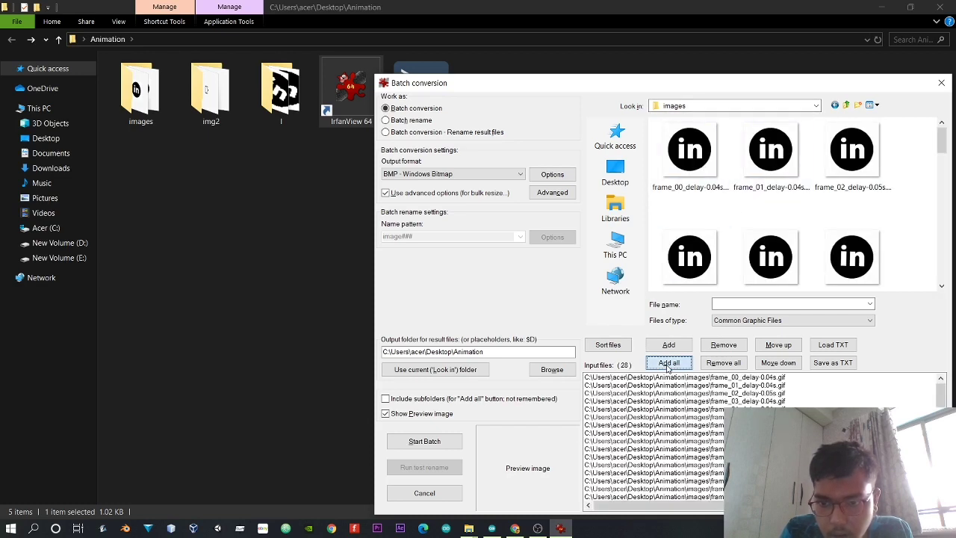
pyautogui.scroll(5, 706, 411)
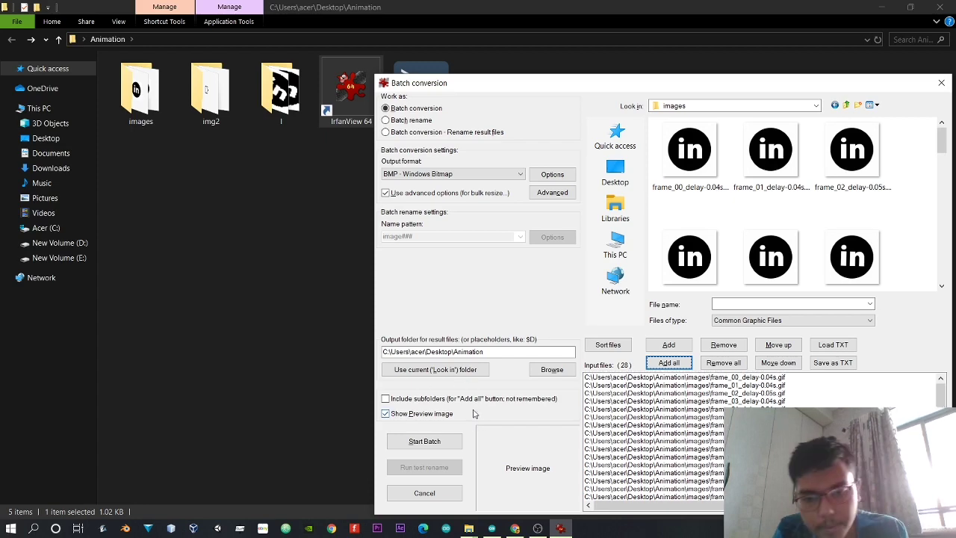
# - Run the batch conversion of the frames into the Animation folder, and exit the batch and IrfanView
pyautogui.click(425, 442)
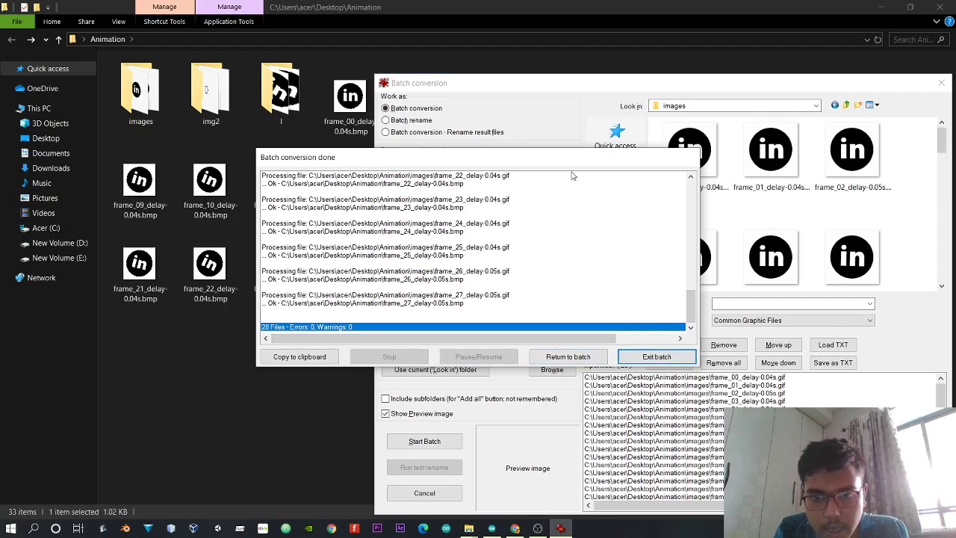
pyautogui.moveTo(572, 157); pyautogui.dragTo(579, 346)
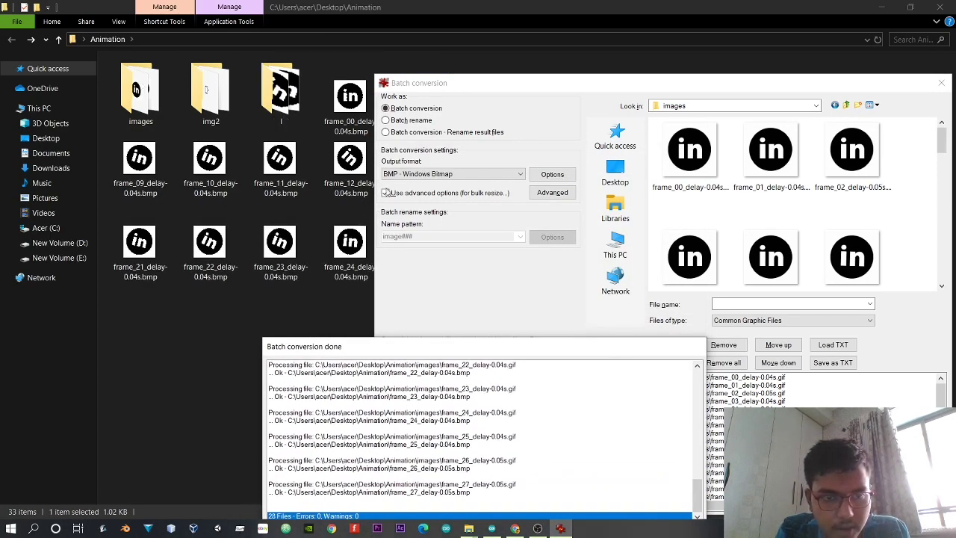
pyautogui.moveTo(516, 349); pyautogui.dragTo(516, 135)
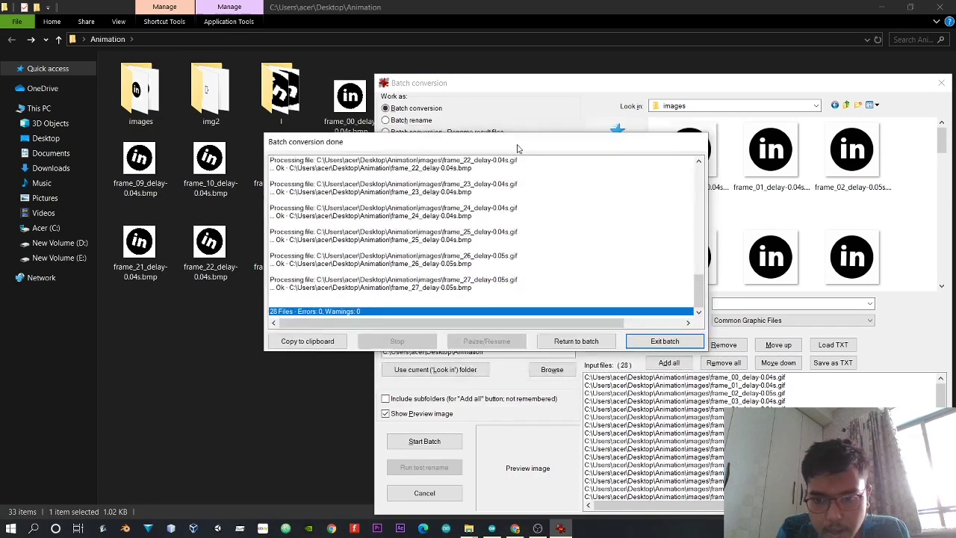
pyautogui.click(663, 341)
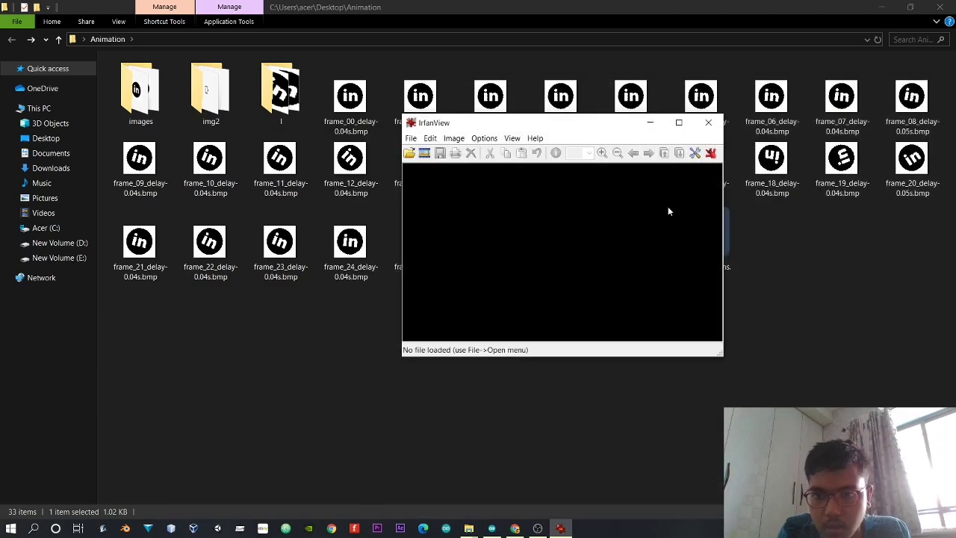
pyautogui.click(722, 125)
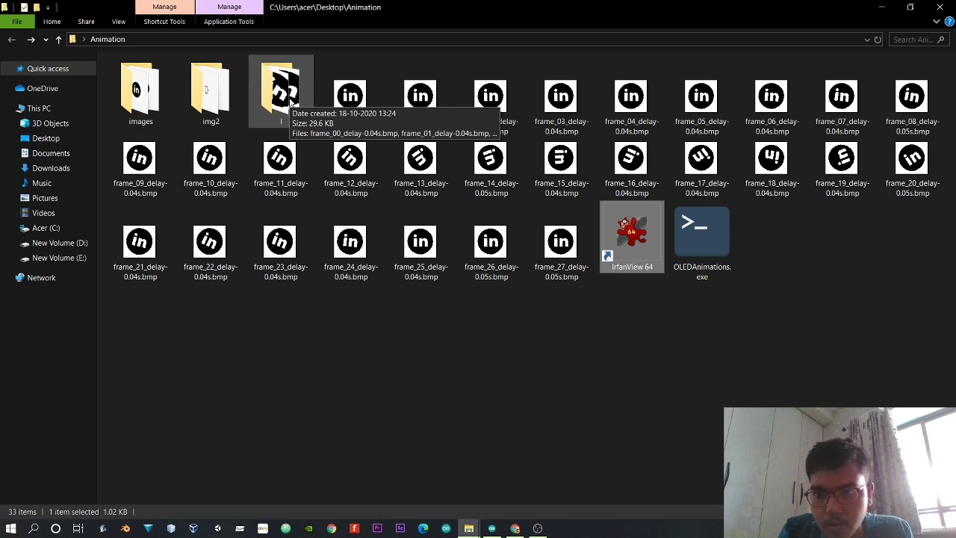
# - Check the image dimensions of frame_01_delay-0.04s.bmp in its file properties
pyautogui.click(422, 94)
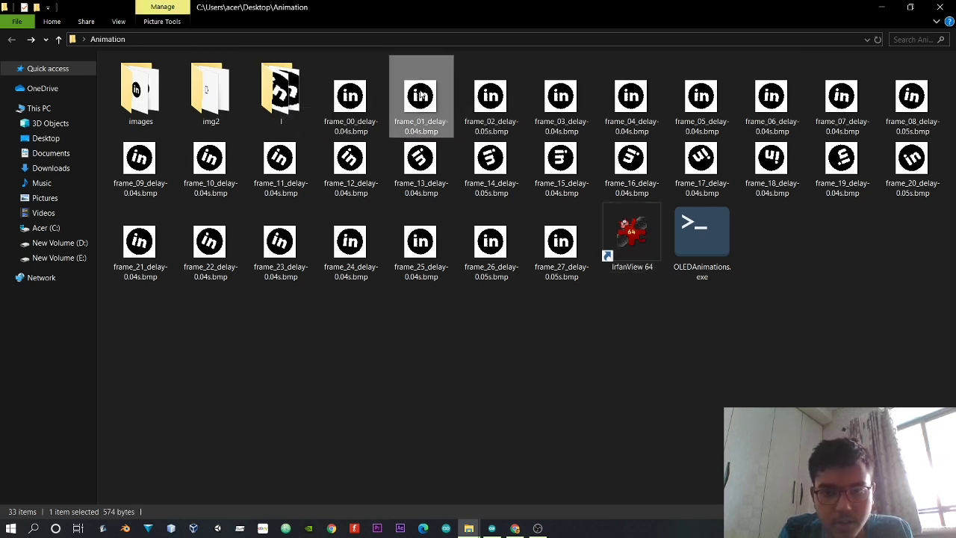
pyautogui.rightClick(422, 93)
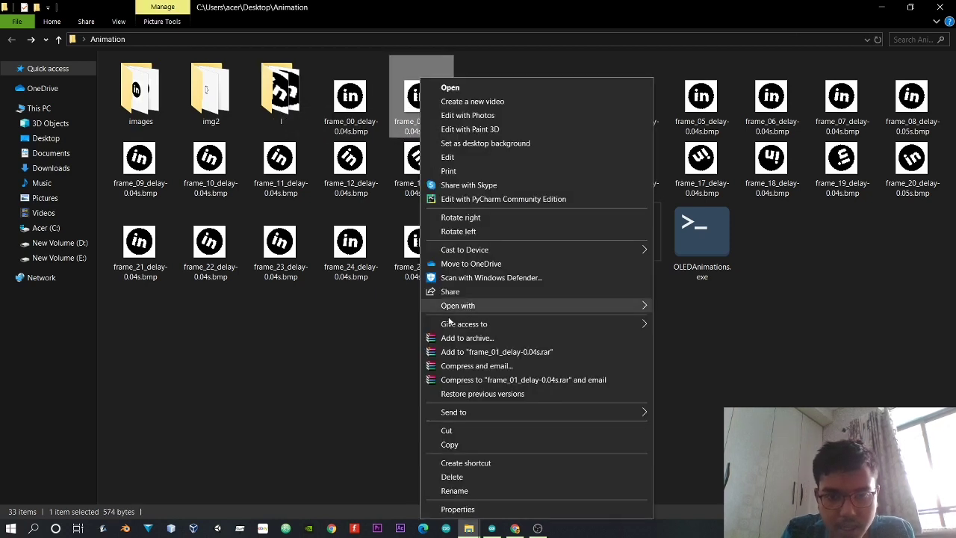
pyautogui.click(457, 511)
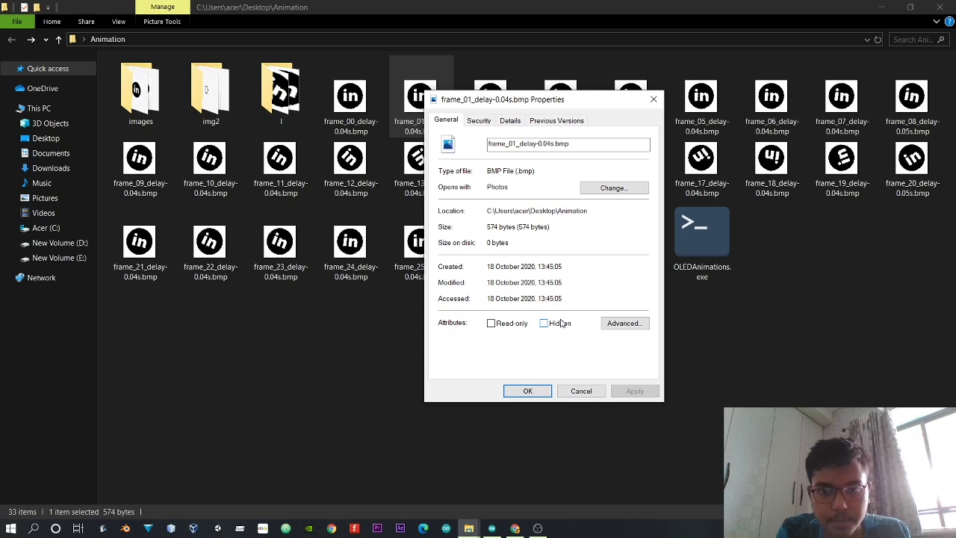
pyautogui.click(512, 121)
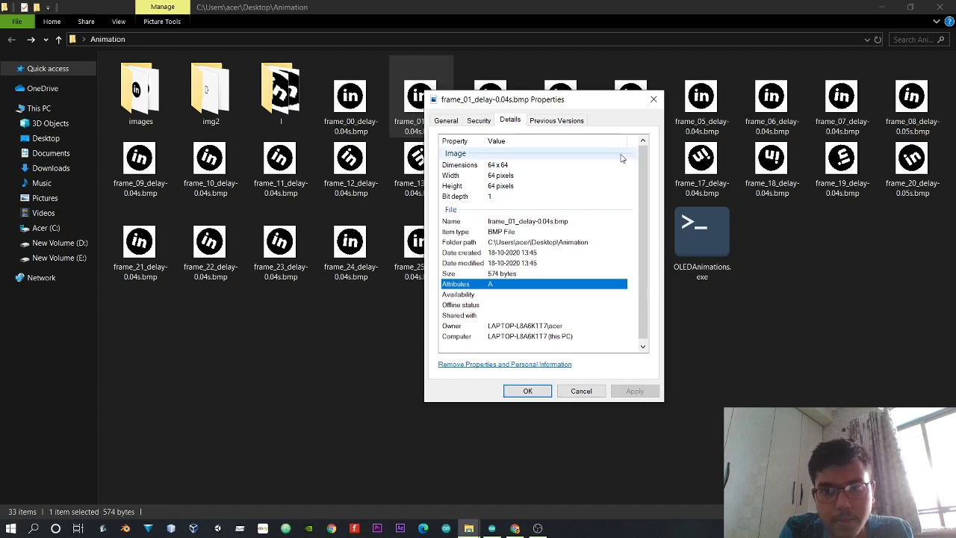
pyautogui.click(653, 99)
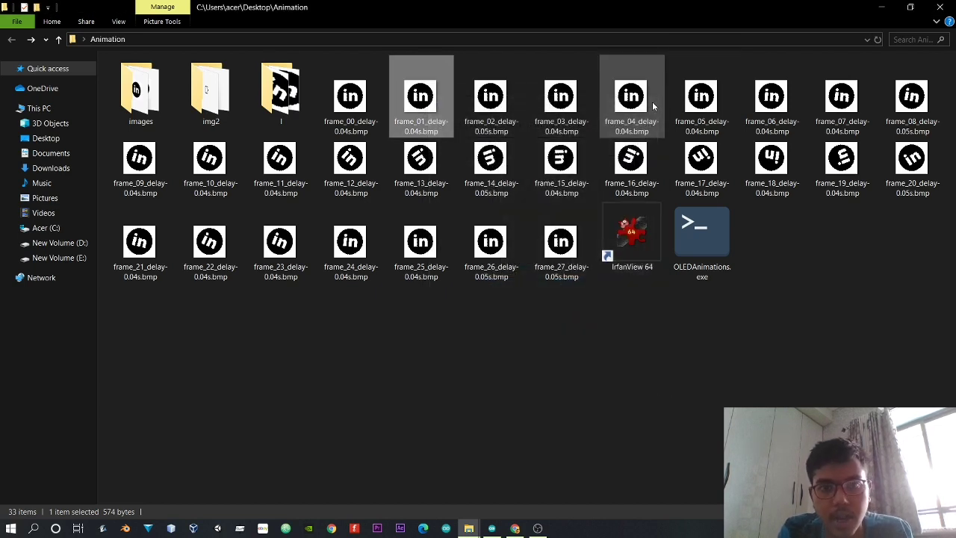
# - Resize frame_01_delay-0.04s.bmp in Paint to 128 × 64 pixels without maintaining the aspect ratio, and save it
pyautogui.rightClick(415, 120)
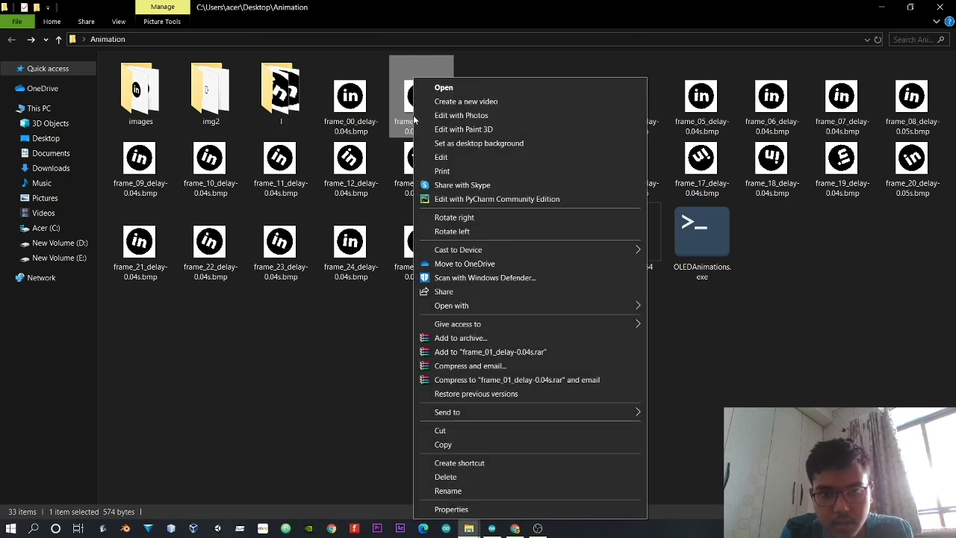
pyautogui.click(446, 160)
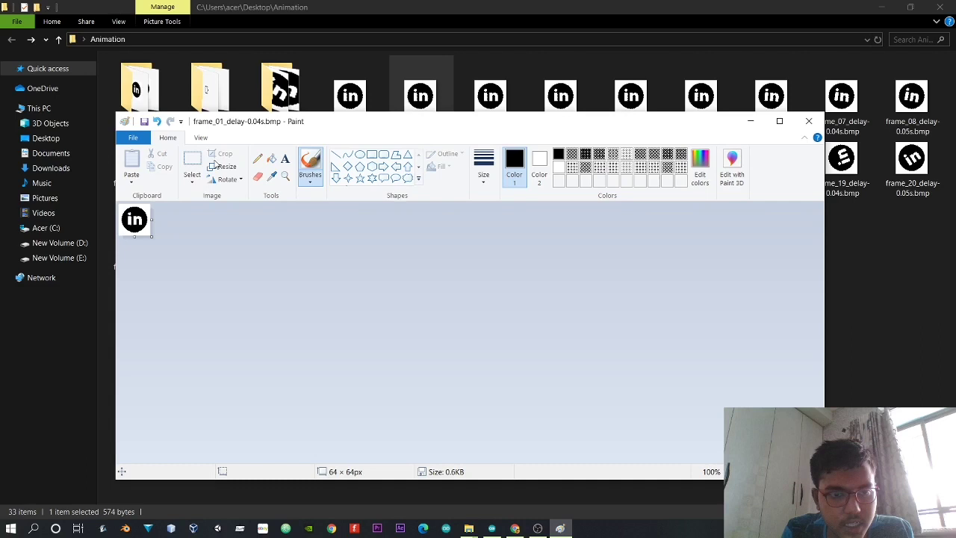
pyautogui.click(222, 166)
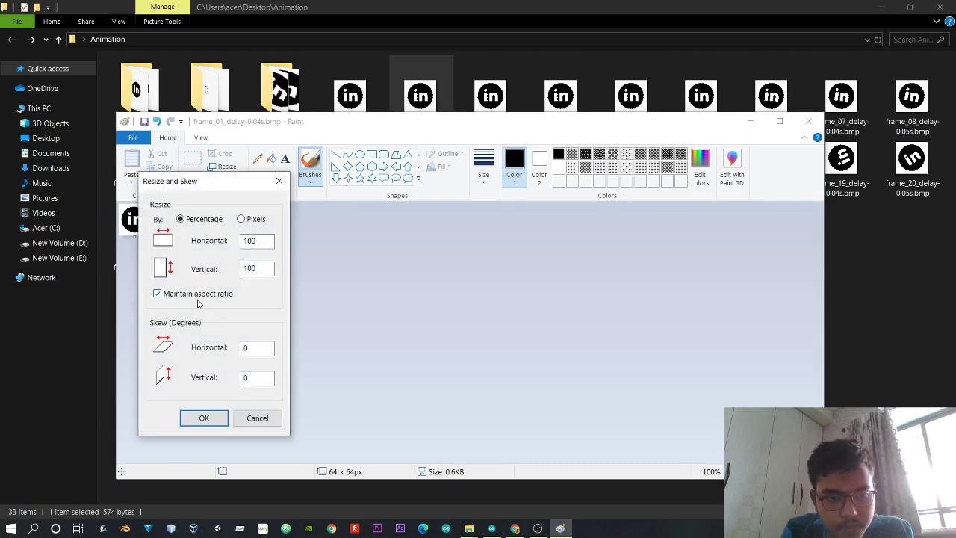
pyautogui.click(252, 219)
pyautogui.moveTo(271, 240); pyautogui.dragTo(246, 251)
pyautogui.write('128')
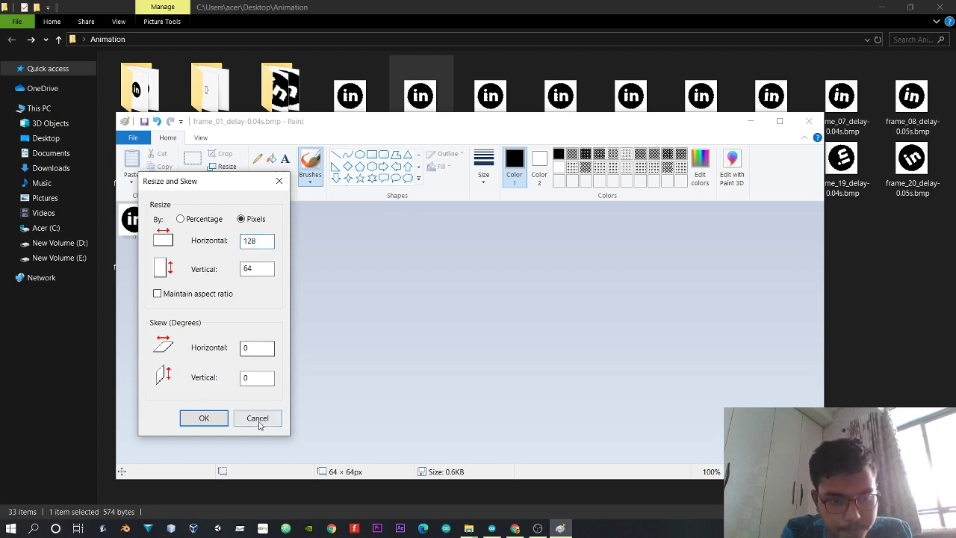
pyautogui.click(212, 420)
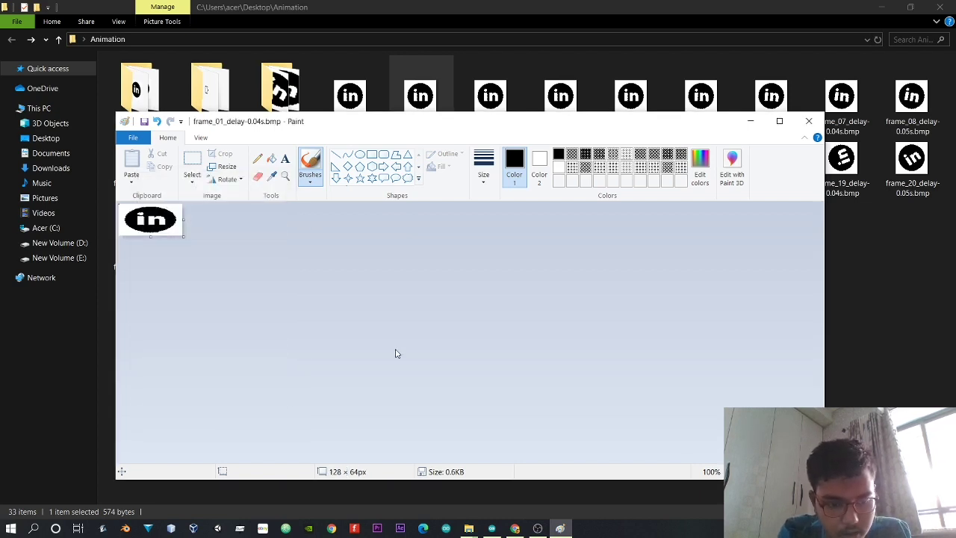
pyautogui.hotkey('ctrl', 's')
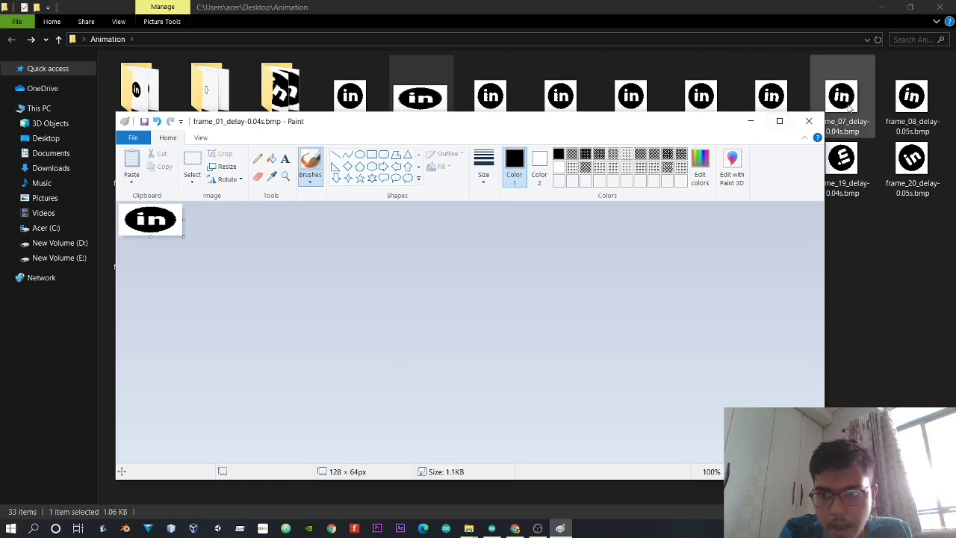
pyautogui.click(808, 121)
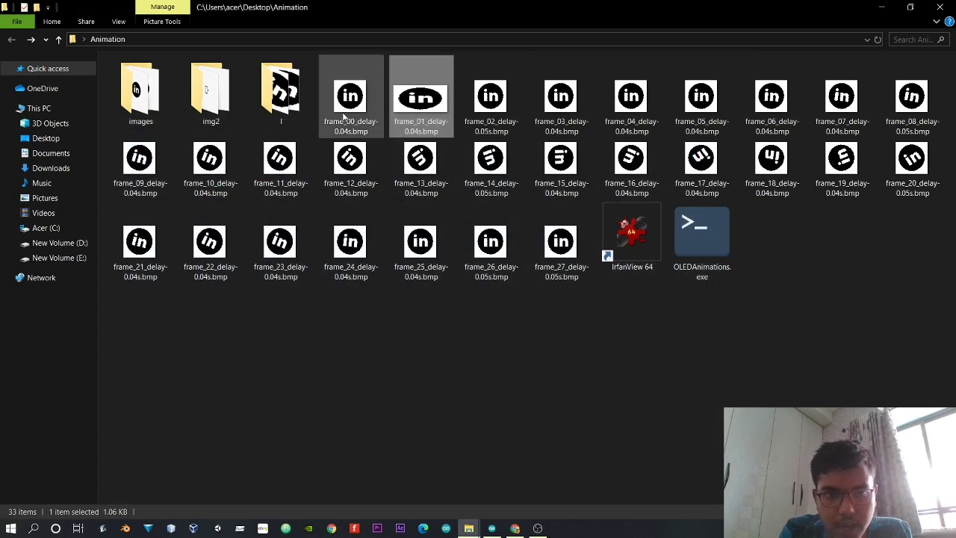
# - View the frames in the l subfolder and launch OLEDAnimations.exe from the Animation folder
pyautogui.doubleClick(297, 118)
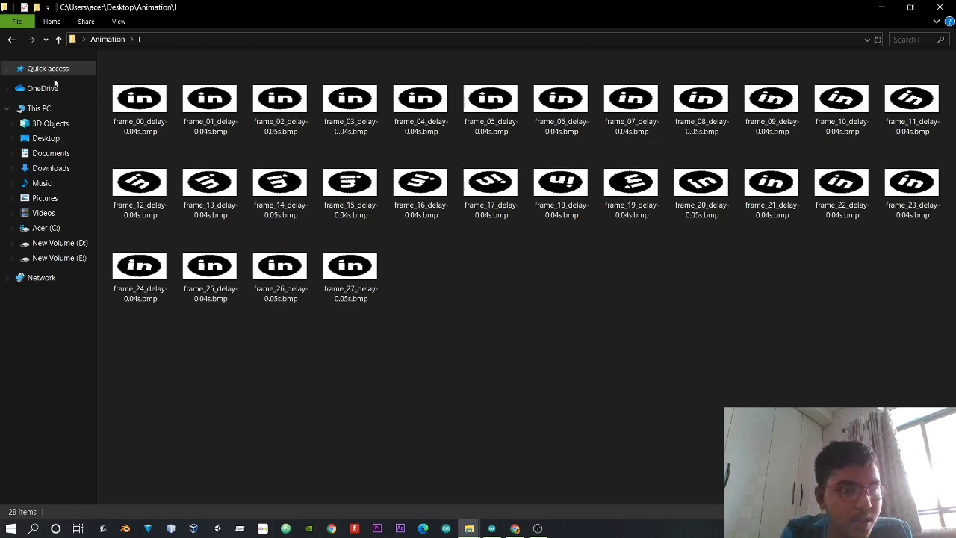
pyautogui.click(12, 39)
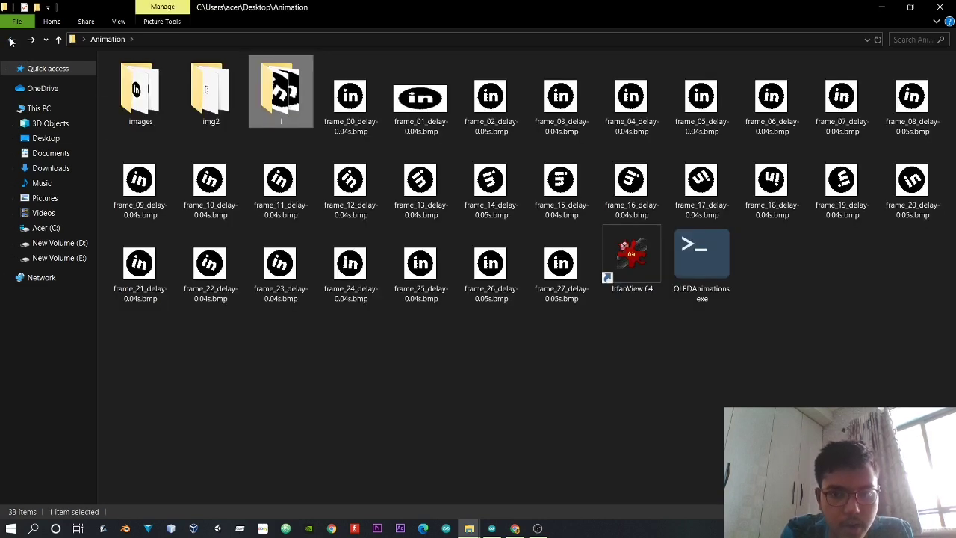
pyautogui.click(703, 259)
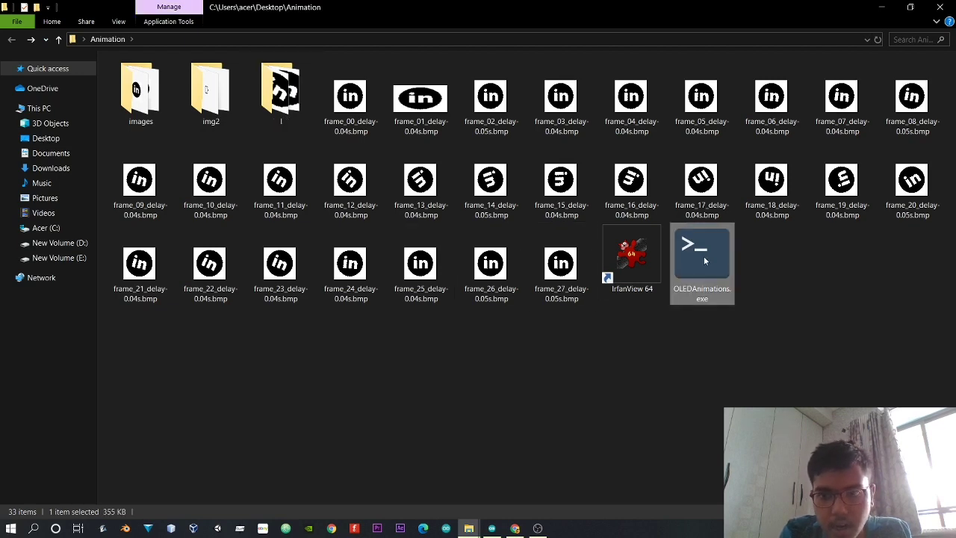
pyautogui.doubleClick(704, 259)
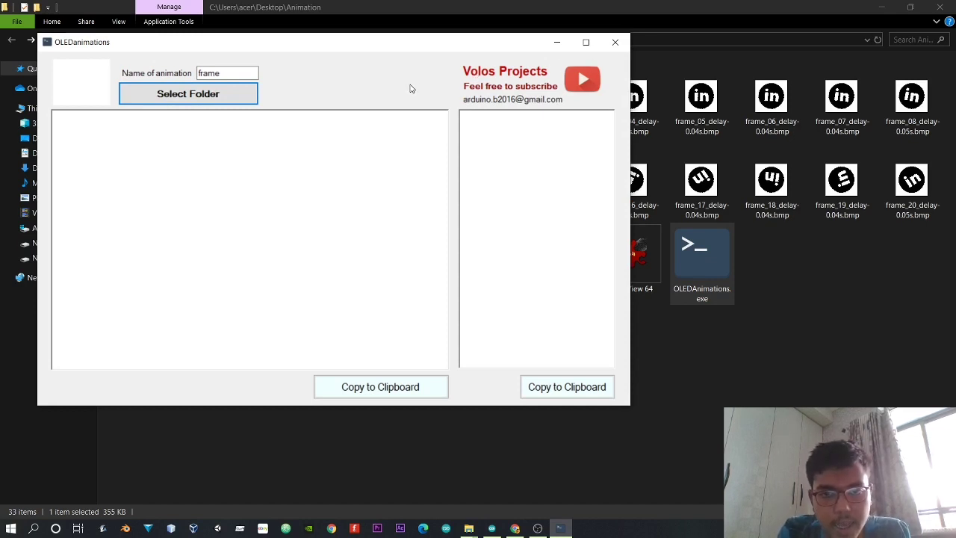
# - Generate the OLED animation code from the bitmaps in the l subfolder of the Animation folder on the Desktop
pyautogui.click(167, 88)
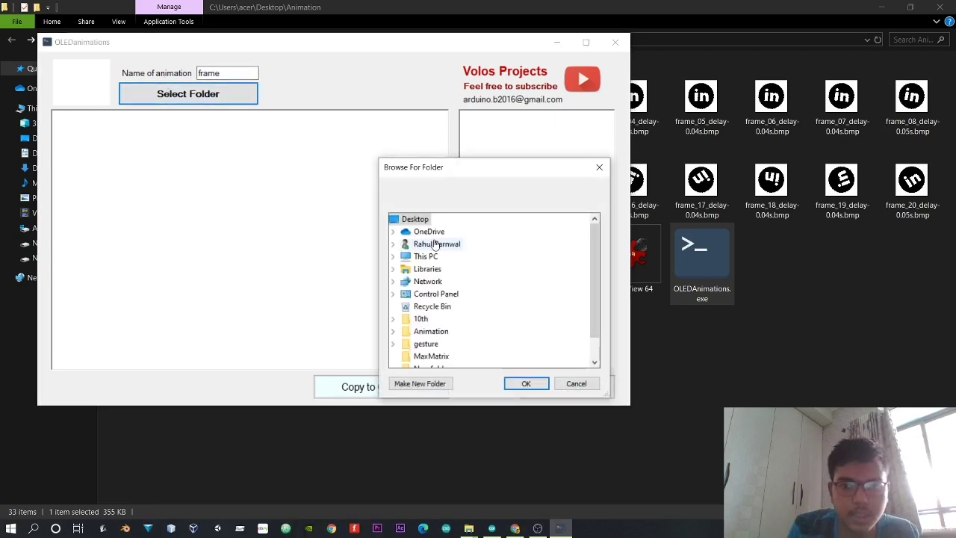
pyautogui.scroll(-1, 438, 333)
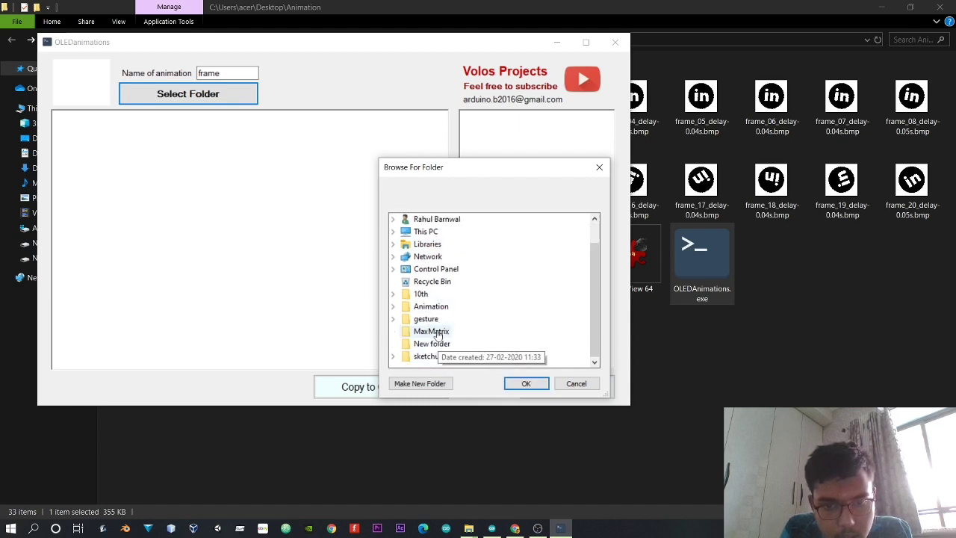
pyautogui.doubleClick(431, 307)
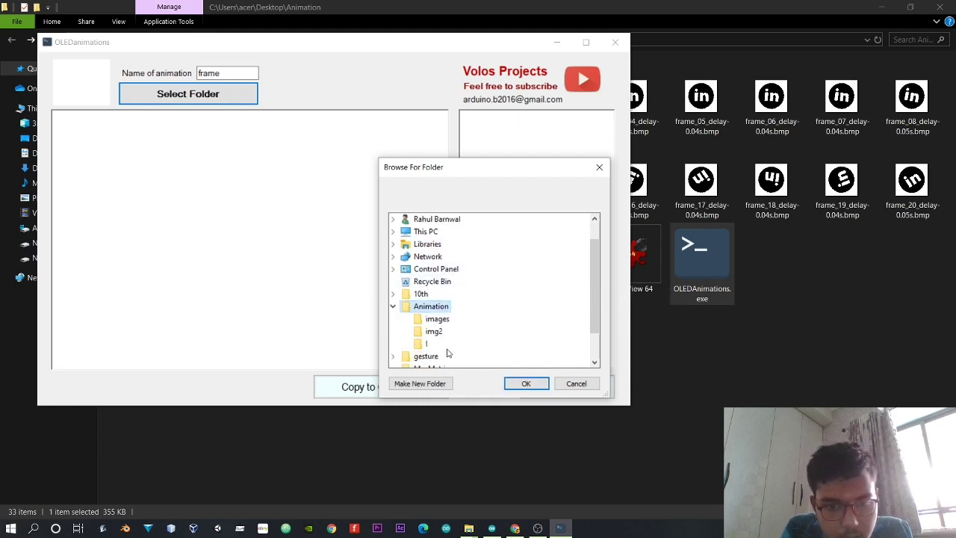
pyautogui.click(424, 343)
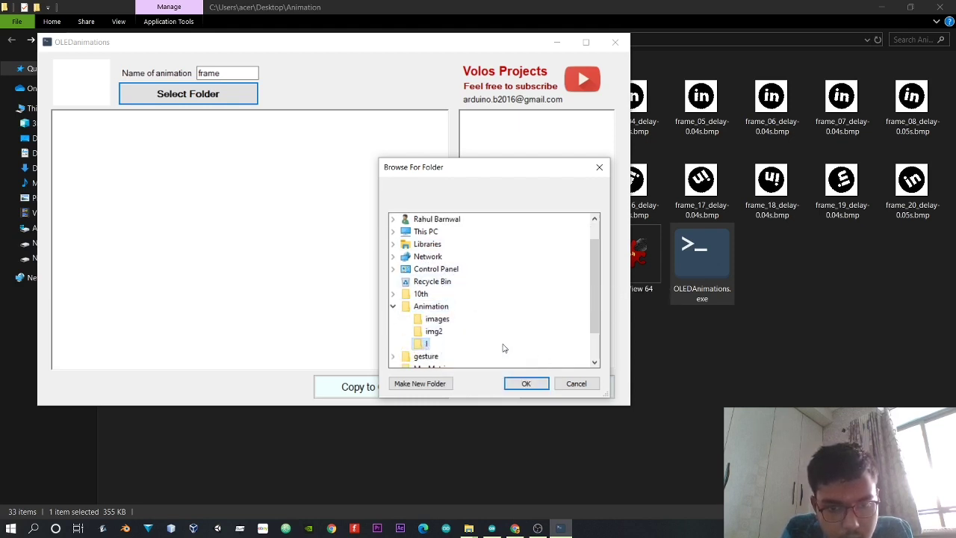
pyautogui.click(526, 384)
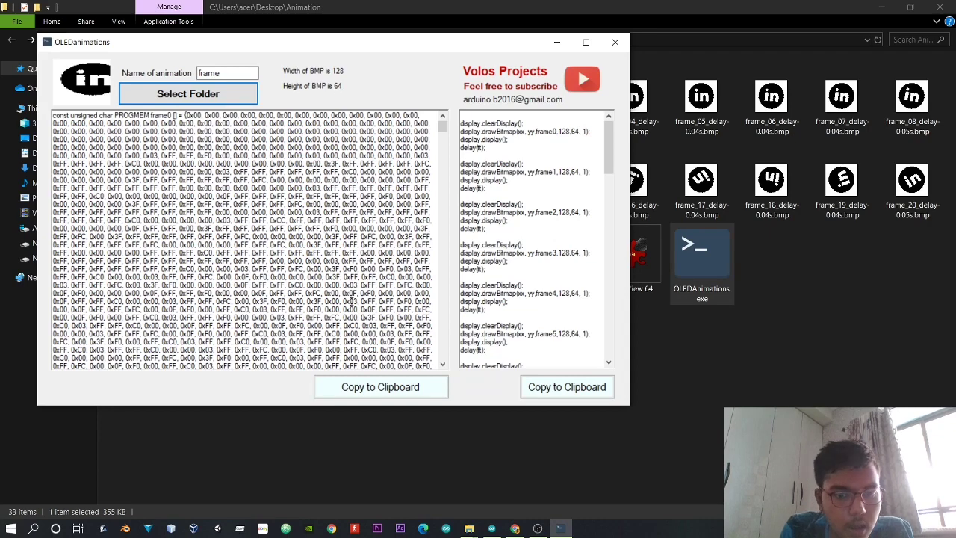
# - Copy the generated frame bitmap arrays and paste them into the EmptyOLED sketch in Arduino, below the Adafruit_SSD1306 display declaration
pyautogui.scroll(-1, 359, 364)
pyautogui.click(359, 392)
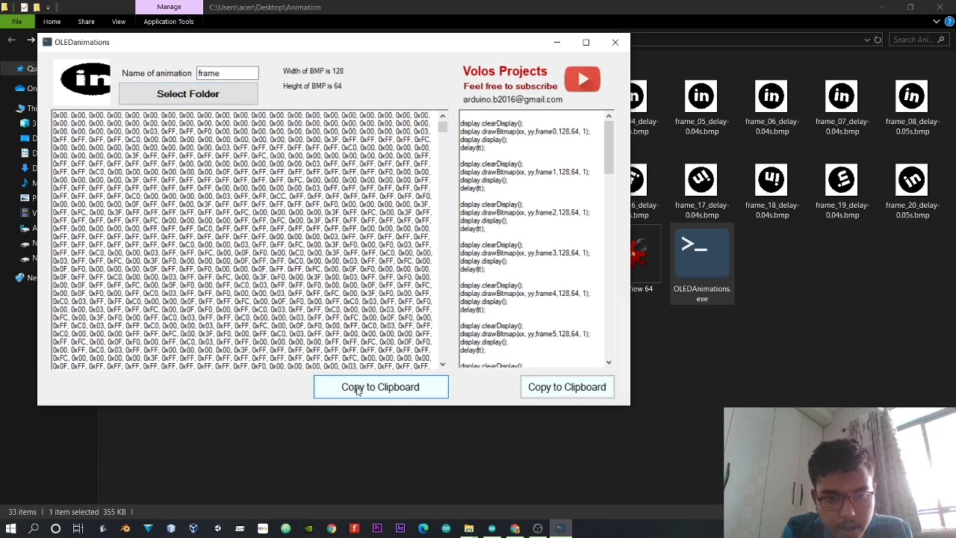
pyautogui.click(492, 528)
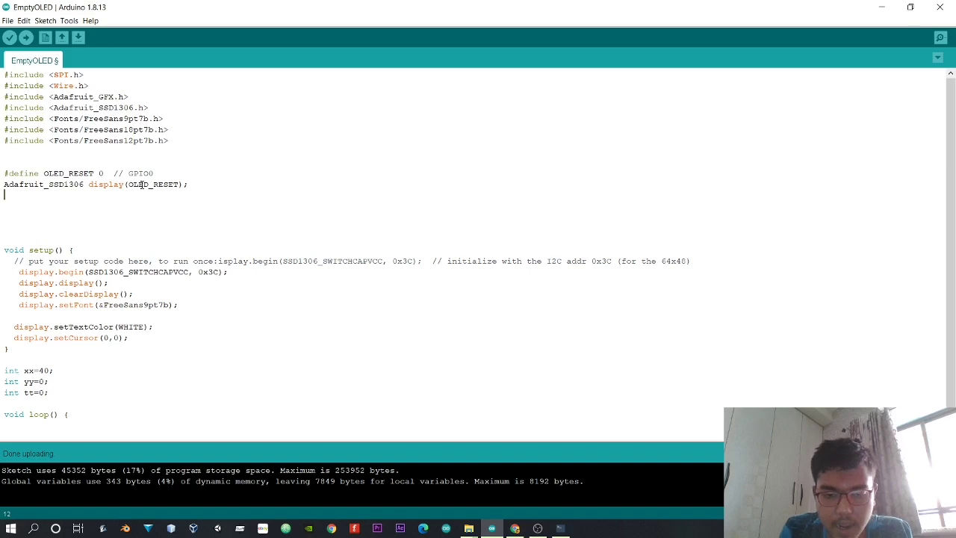
pyautogui.click(120, 198)
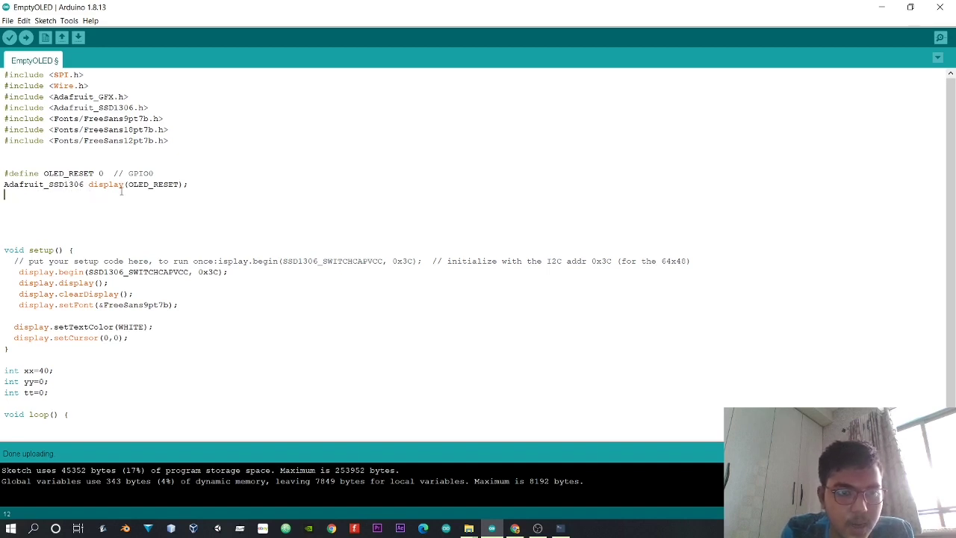
pyautogui.hotkey('ctrl', 'v')
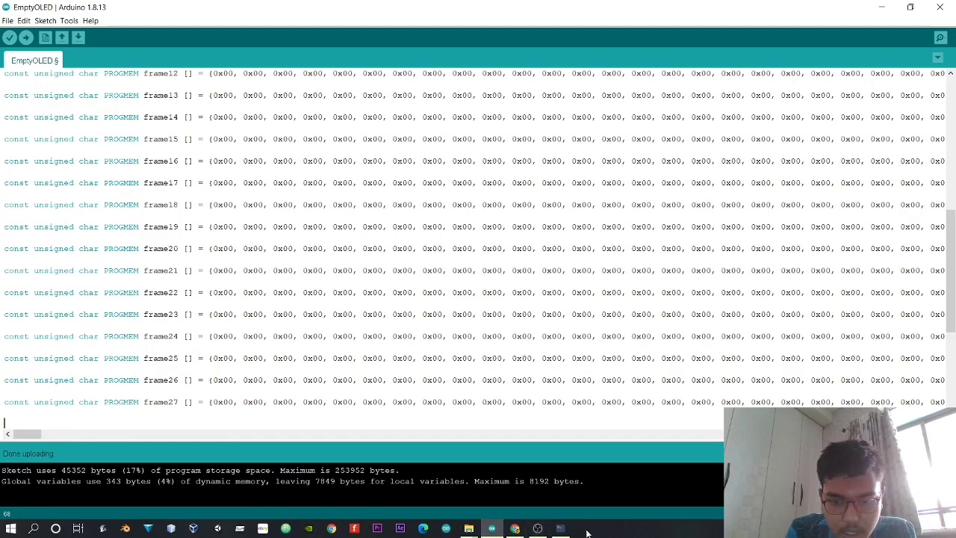
pyautogui.click(561, 528)
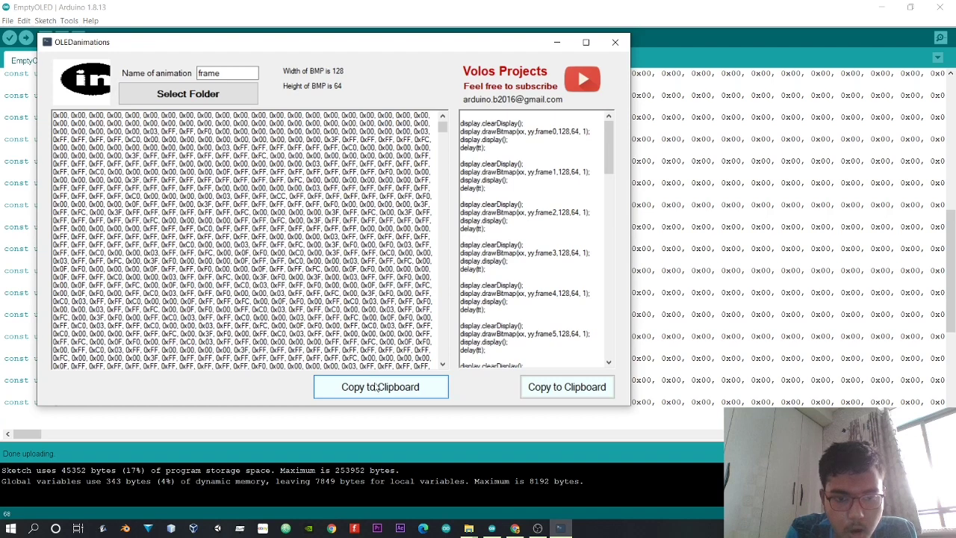
pyautogui.click(392, 388)
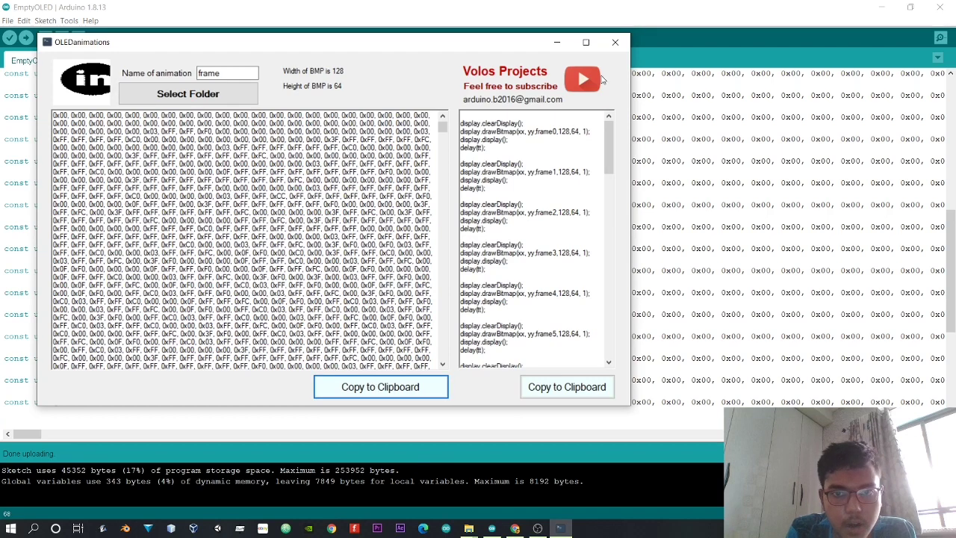
pyautogui.click(557, 42)
# - Copy the generated display drawing code from OLEDAnimations and paste it inside the void loop() function of the EmptyOLED Arduino sketch
pyautogui.scroll(-6, 216, 246)
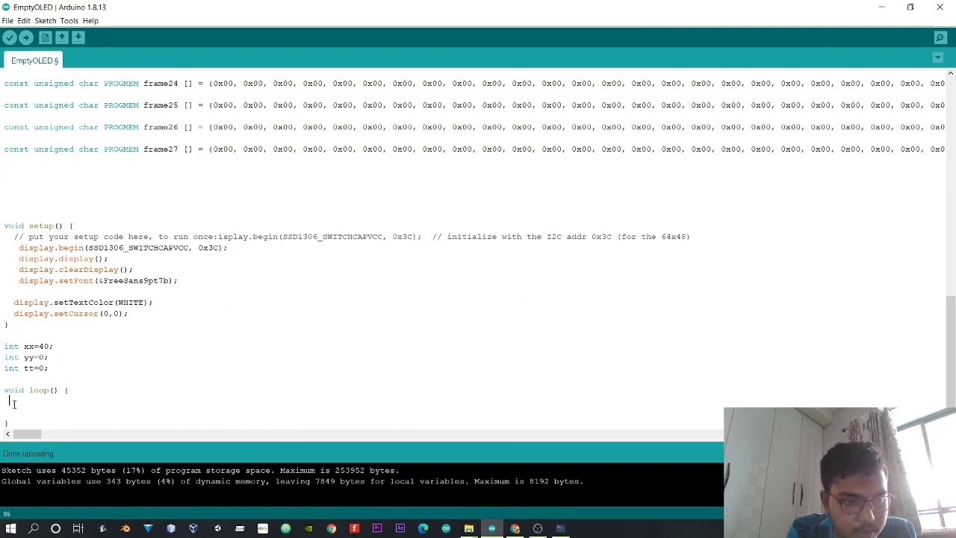
pyautogui.moveTo(526, 532)
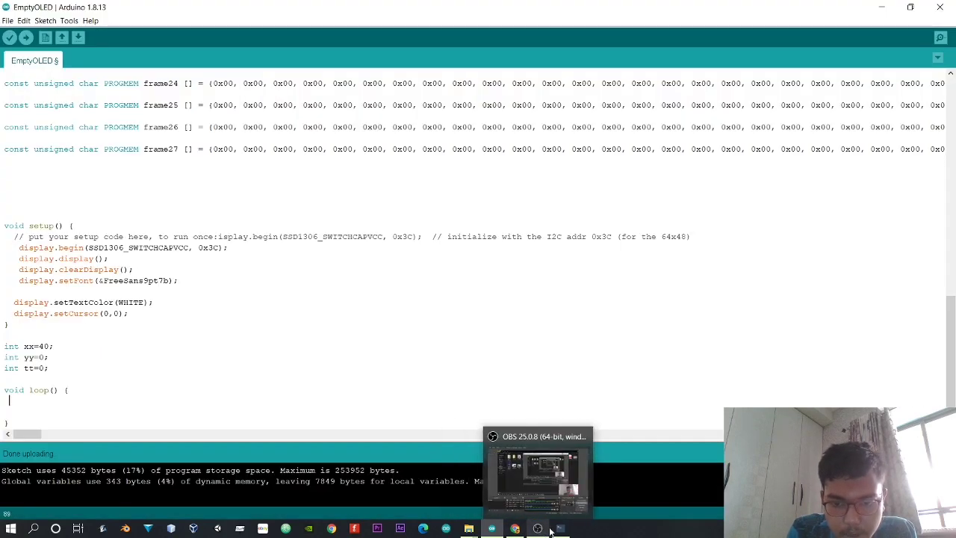
pyautogui.click(560, 528)
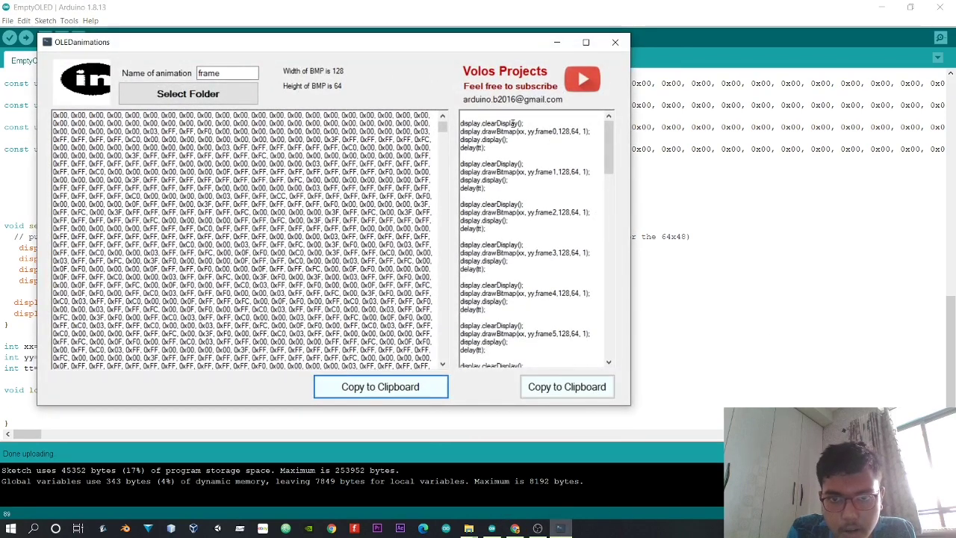
pyautogui.click(575, 388)
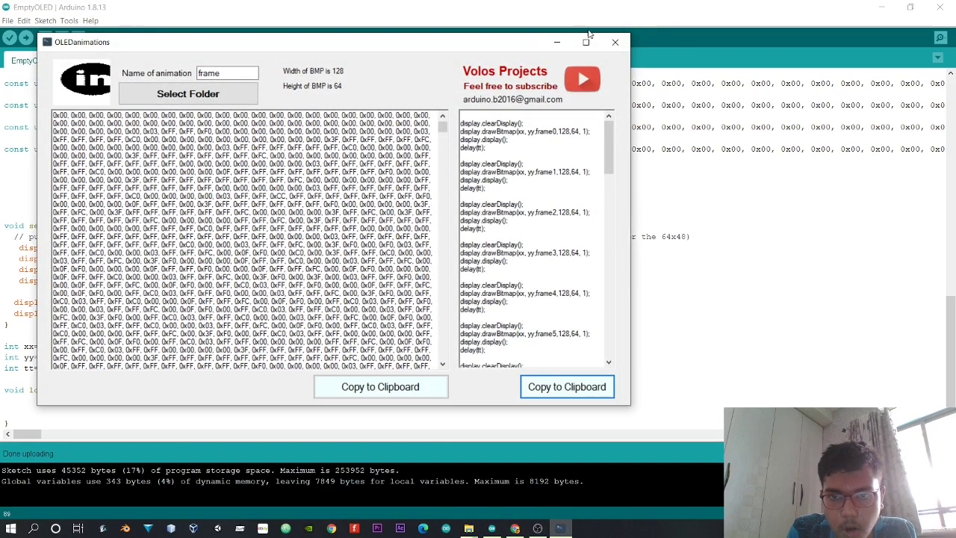
pyautogui.click(557, 42)
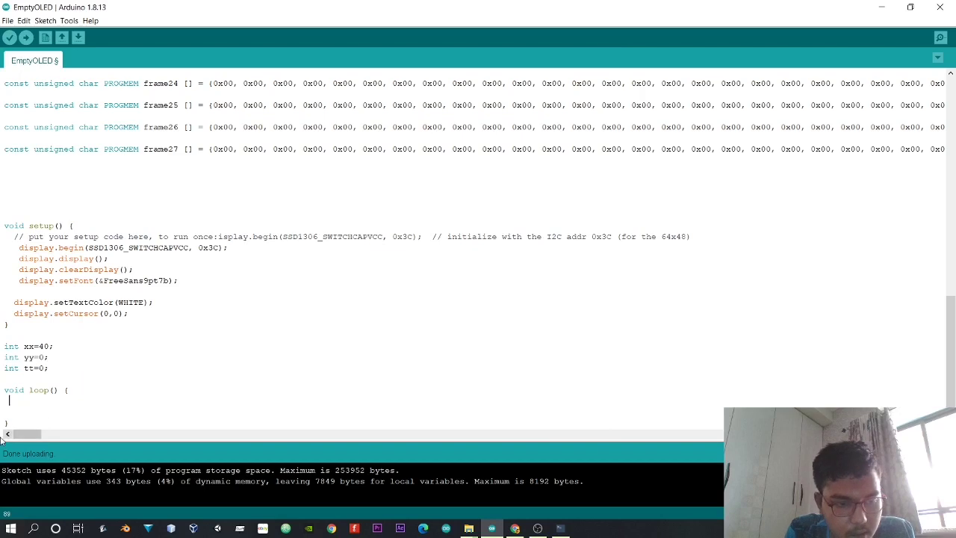
pyautogui.hotkey('ctrl', 'v')
# - Review the pasted sketch code, check the board and port settings, and upload the sketch to the Arduino Mega
pyautogui.scroll(15, 30, 299)
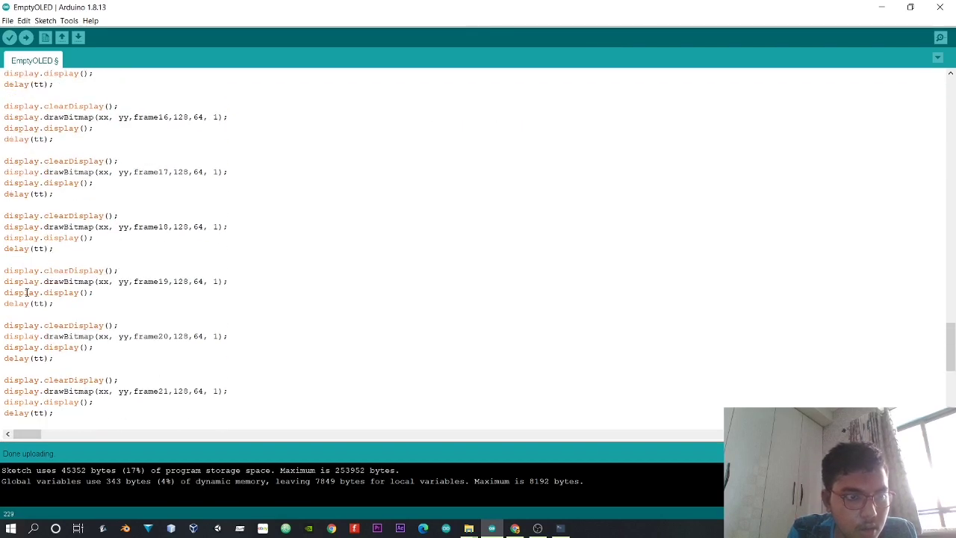
pyautogui.scroll(15, 28, 259)
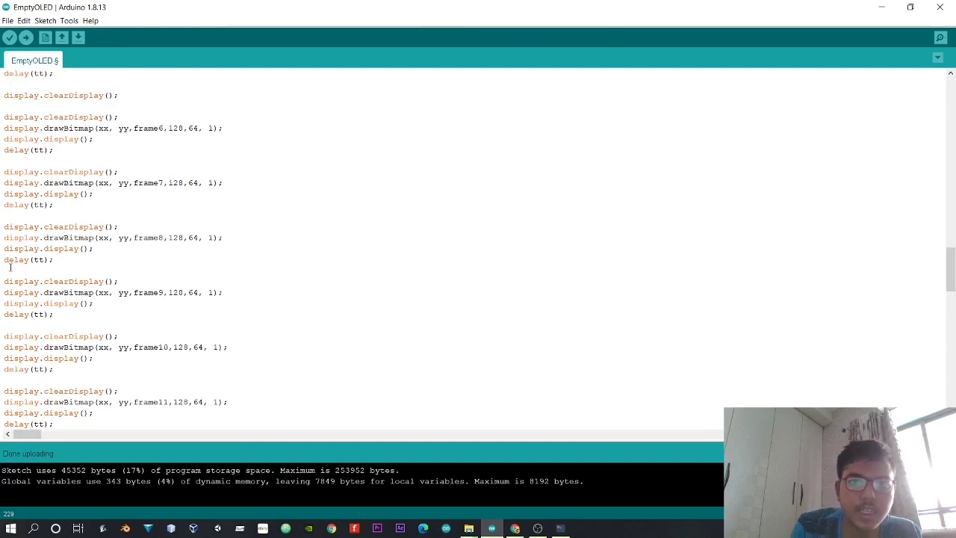
pyautogui.scroll(15, 142, 212)
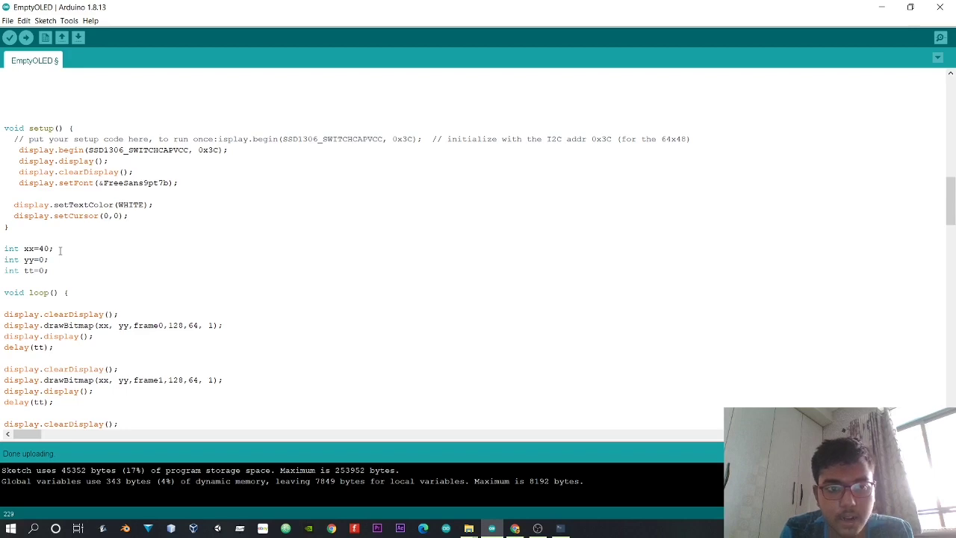
pyautogui.scroll(15, 157, 156)
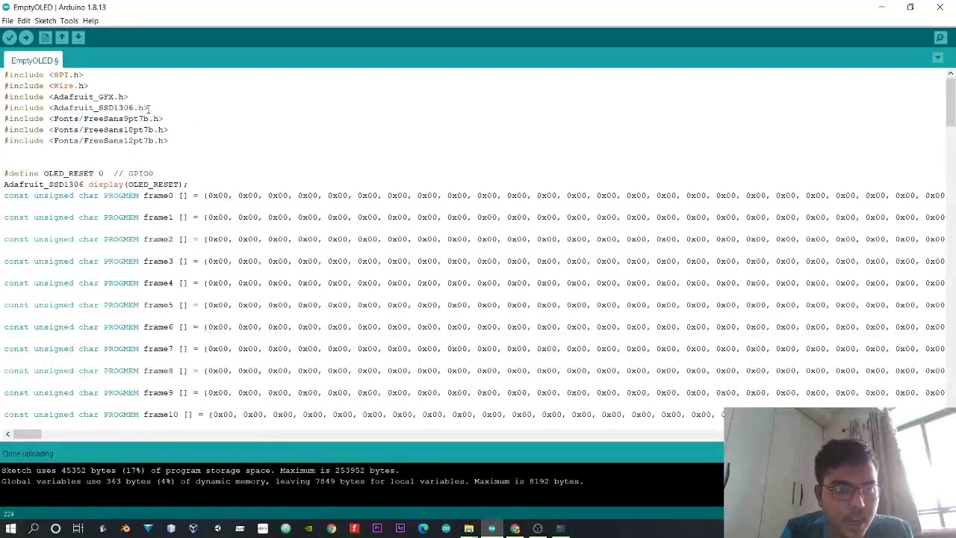
pyautogui.click(70, 21)
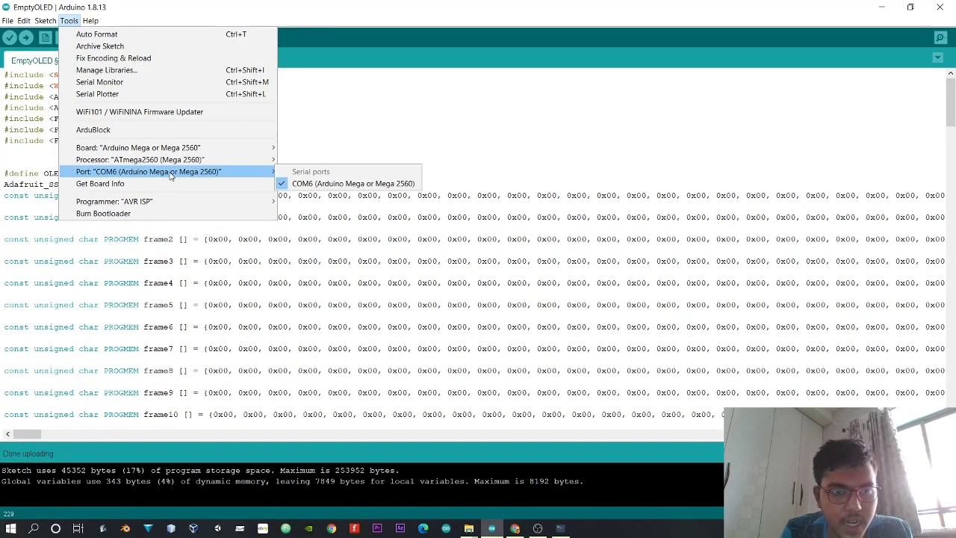
pyautogui.moveTo(184, 164)
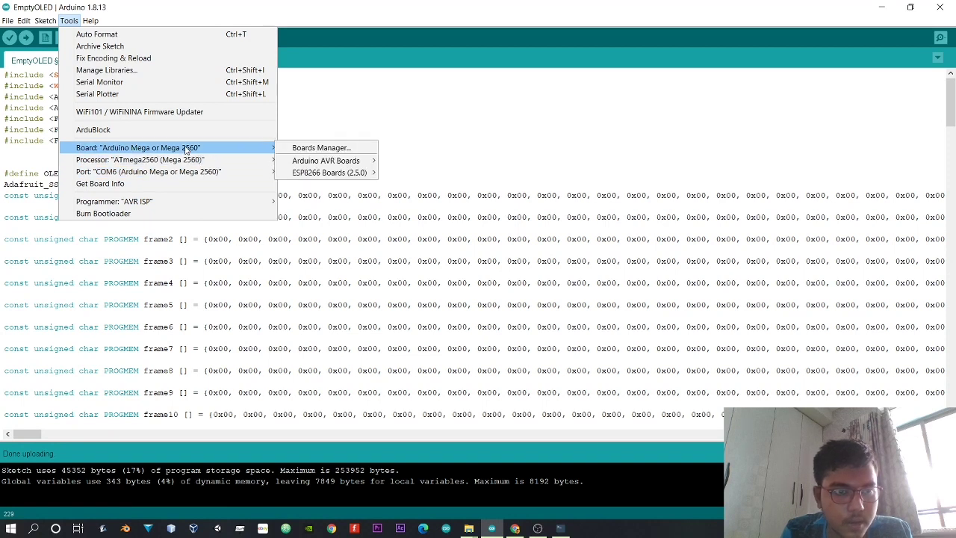
pyautogui.click(346, 100)
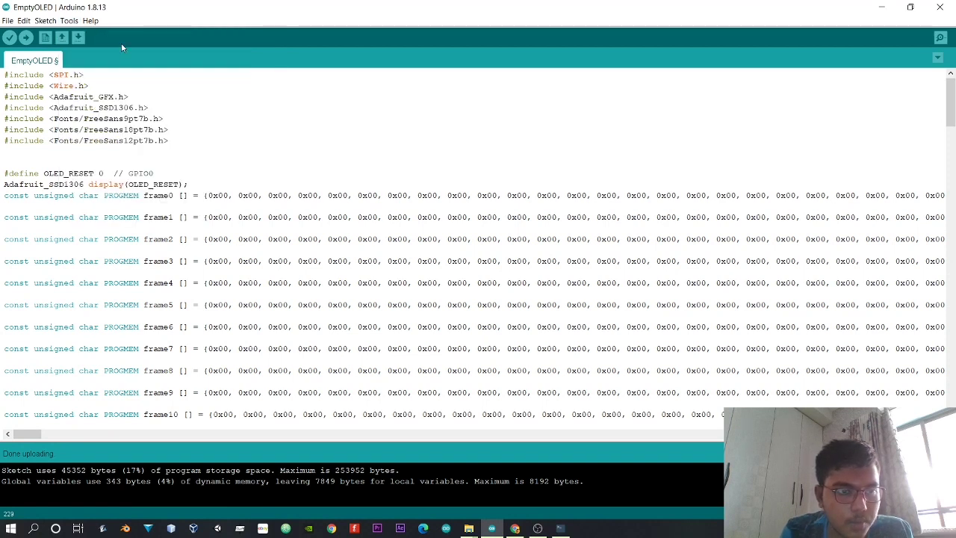
pyautogui.click(26, 39)
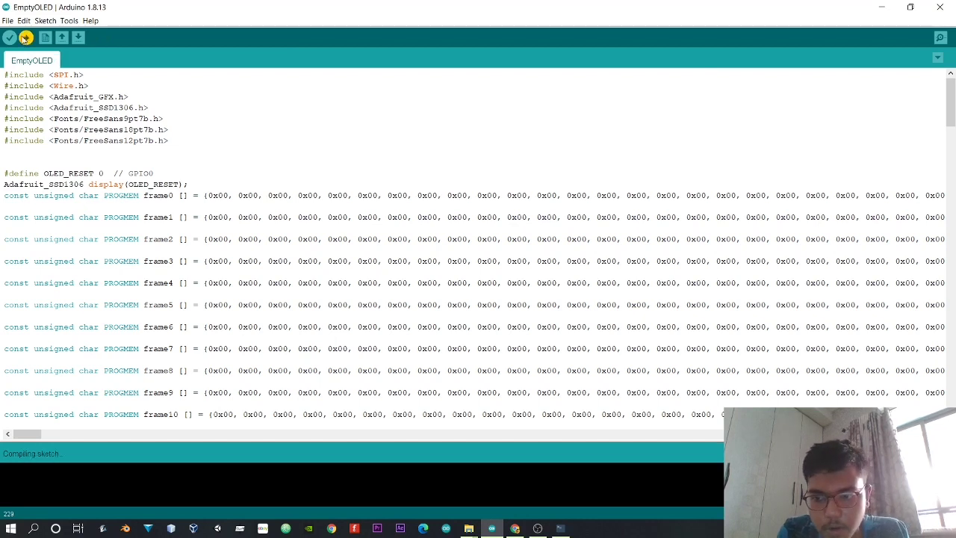